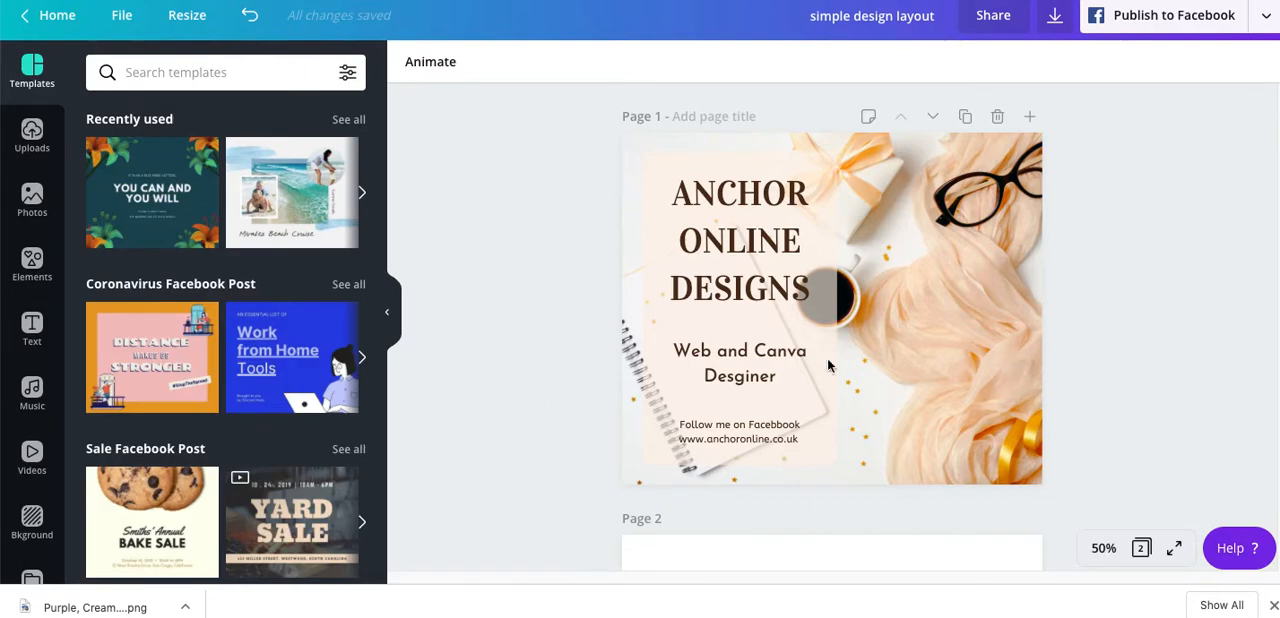
- Add the recently used photo of a clipboard with palm leaves to the blank page 2
scroll(521, 363, down, 5)
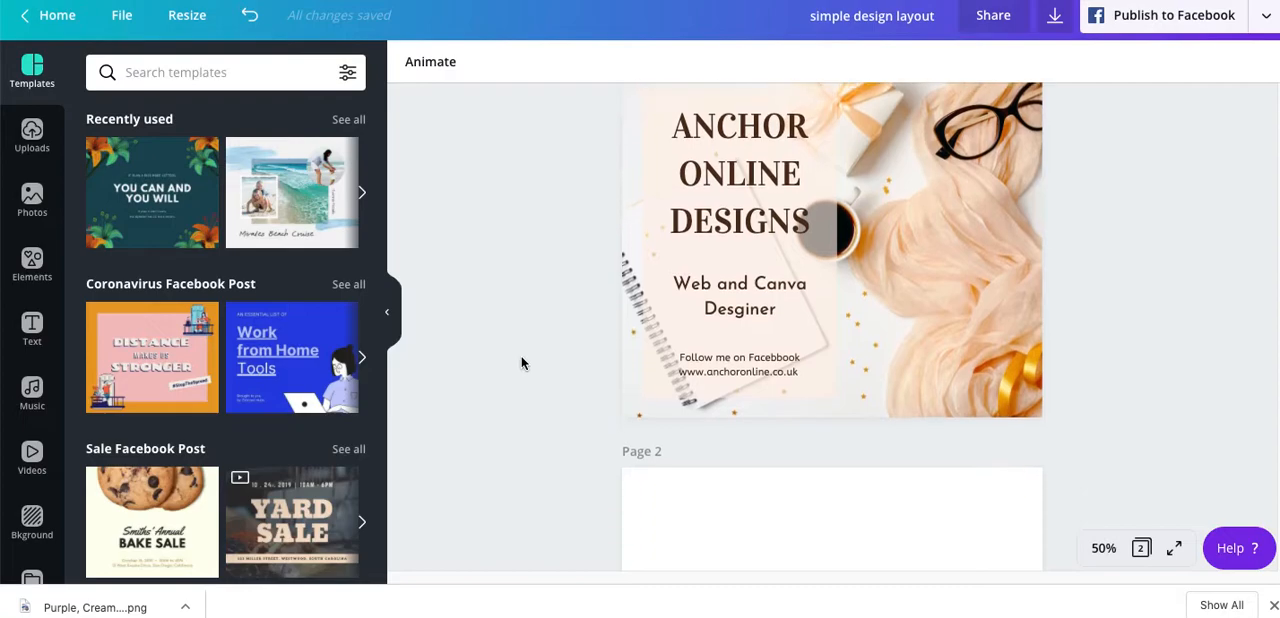
scroll(521, 363, down, 1)
scroll(521, 363, up, 1)
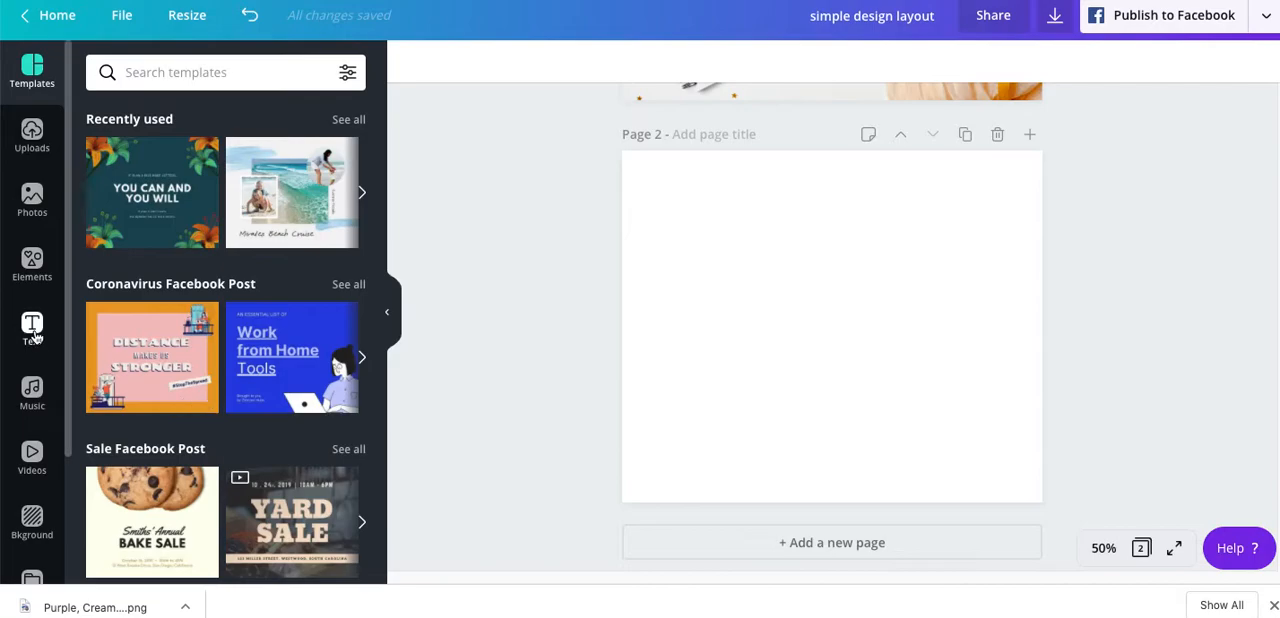
click(31, 208)
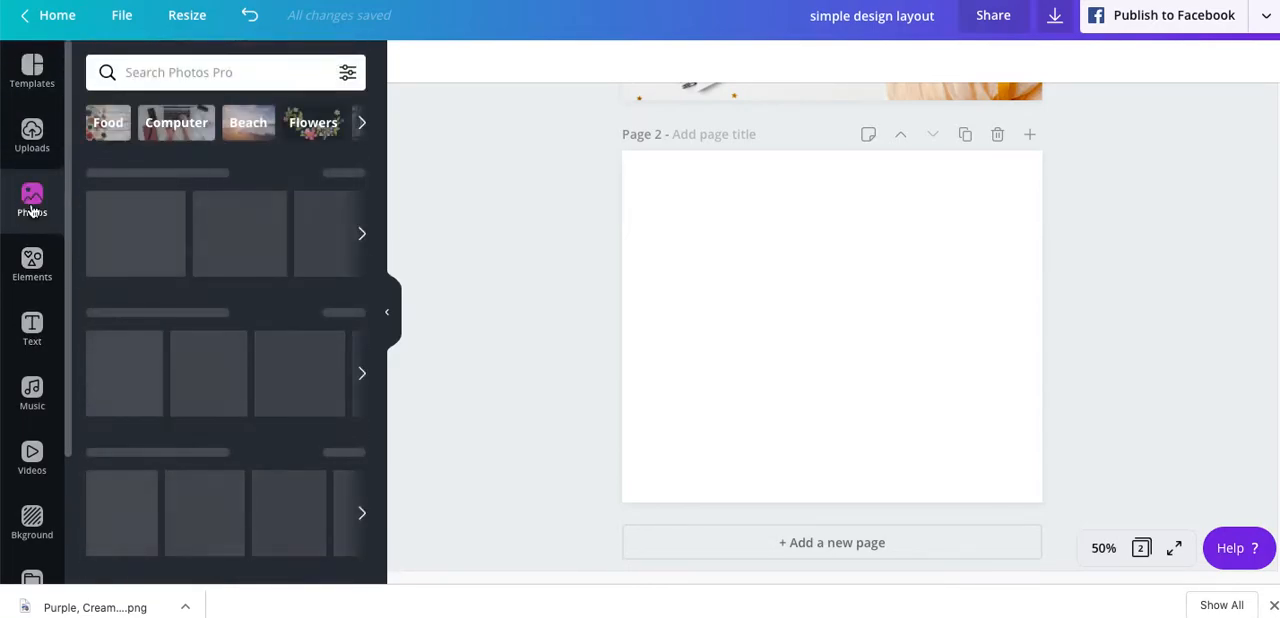
scroll(170, 347, down, 3)
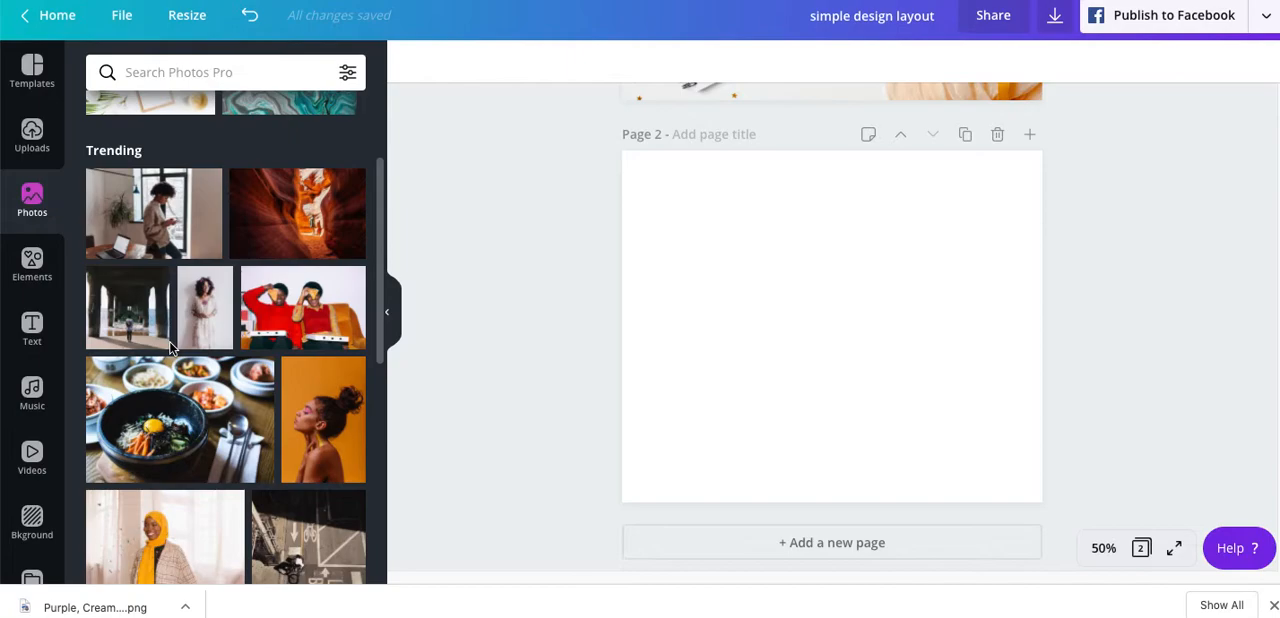
scroll(169, 341, up, 3)
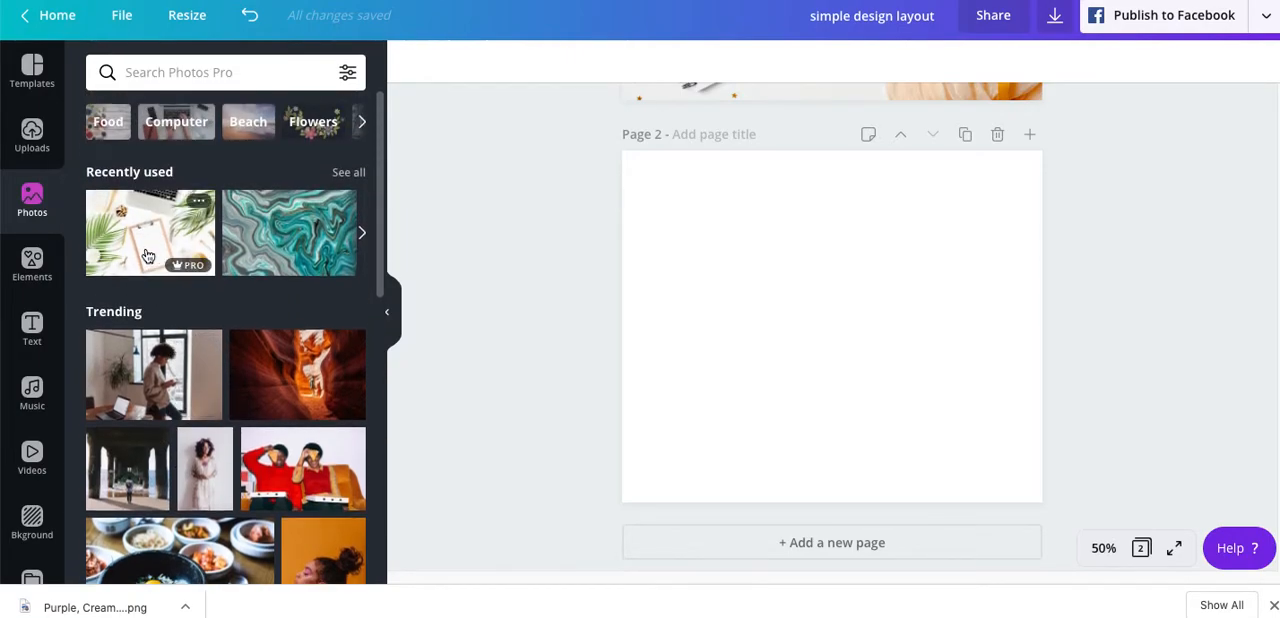
click(147, 257)
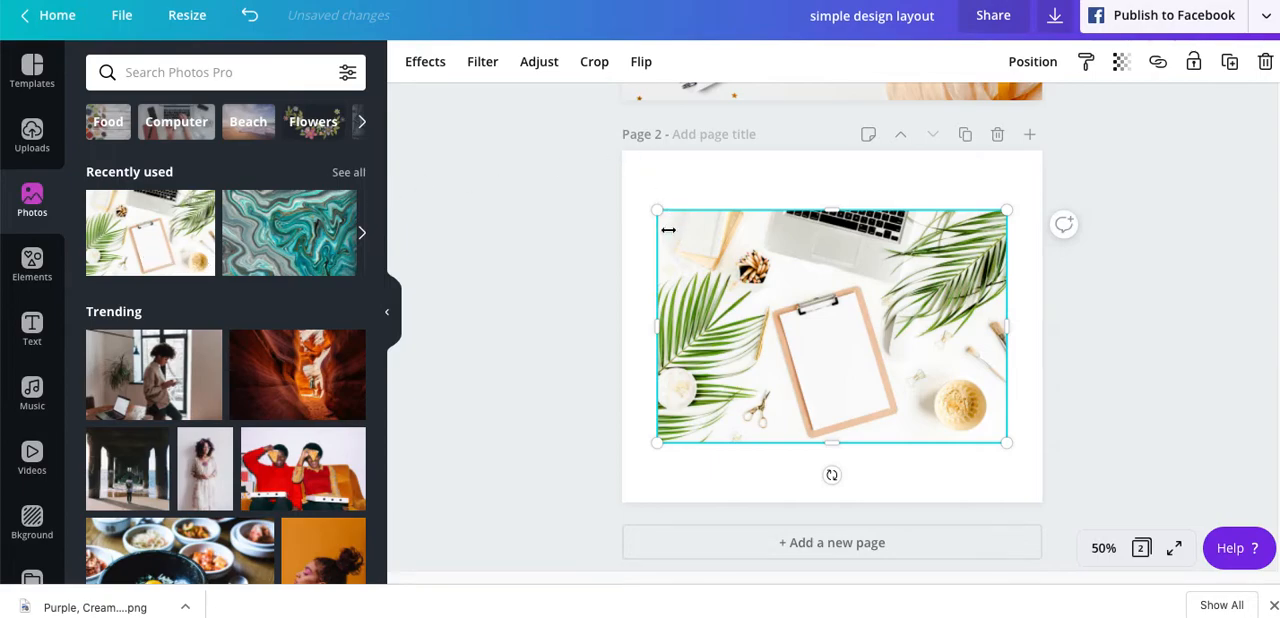
- Enlarge the clipboard photo inside its crop frame on page 2 and apply the crop
double_click(720, 291)
drag(657, 214, 569, 152)
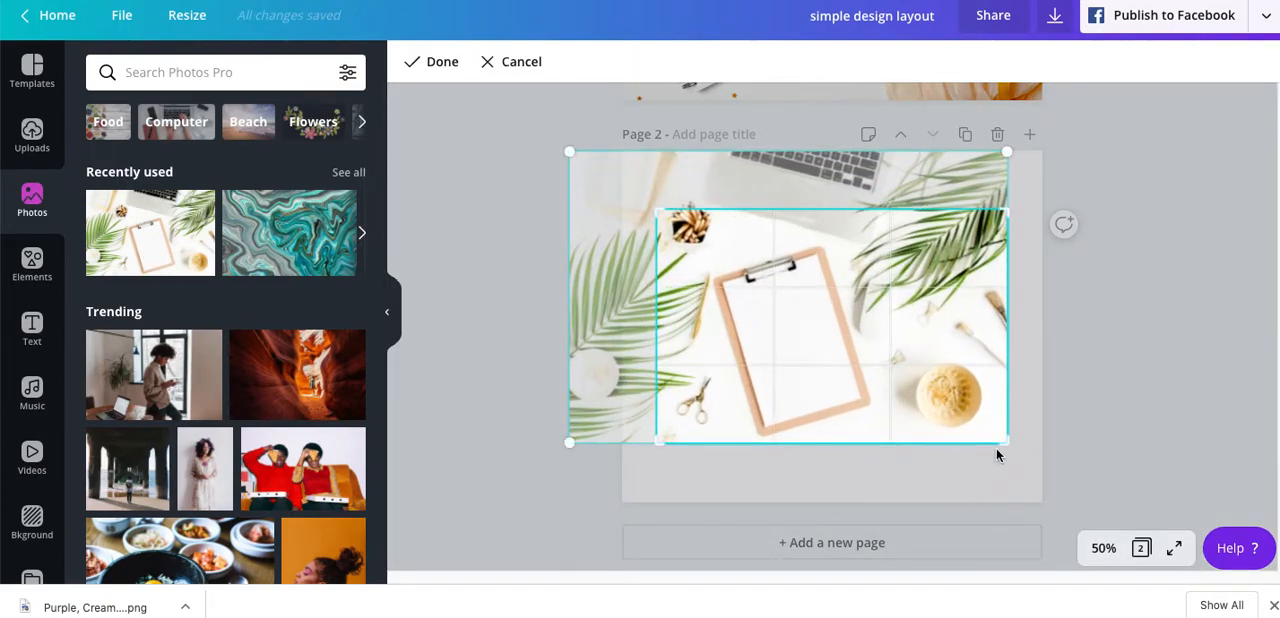
drag(1000, 442, 1077, 541)
click(1215, 266)
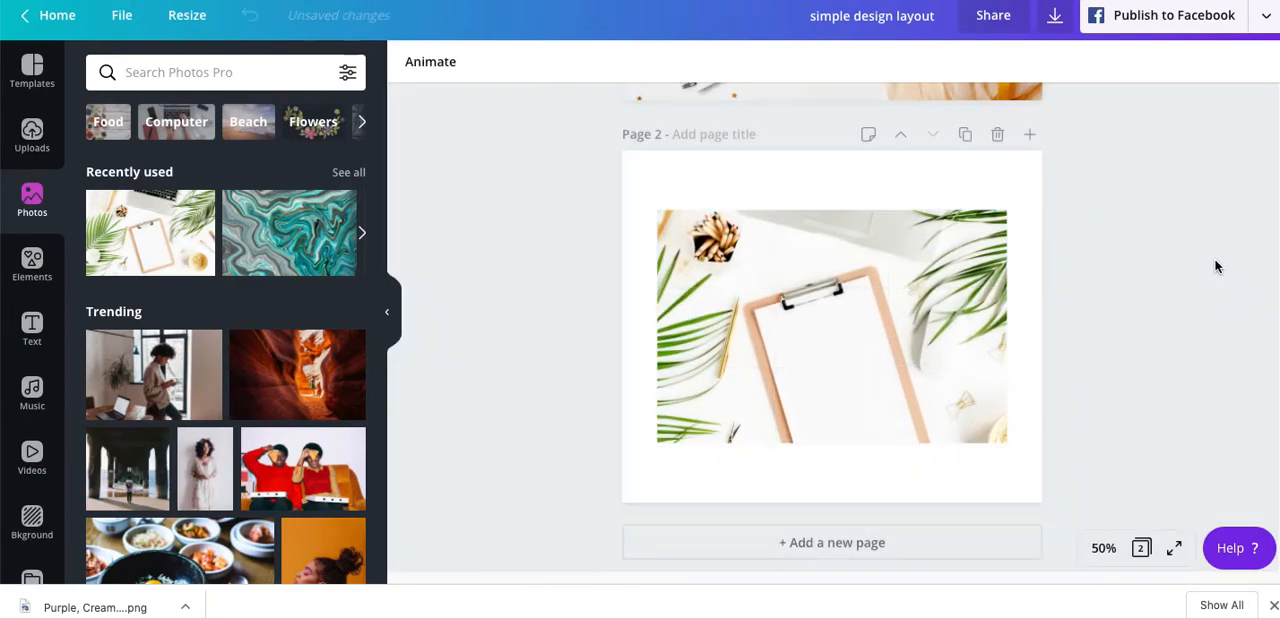
- Enlarge the cropped photo frame from opposite corners until it covers all of page 2
click(753, 296)
drag(655, 209, 578, 142)
drag(1008, 450, 1075, 540)
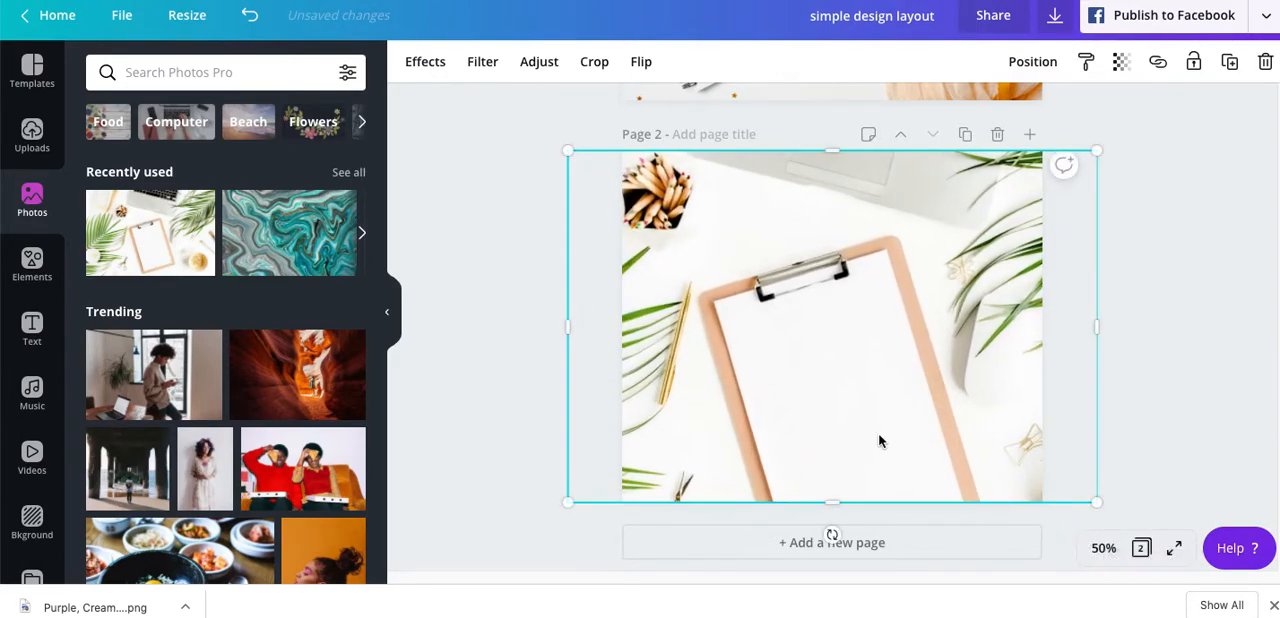
- Reposition the photo within its crop so the laptop, the clipboard's upper part and the right-hand palm leaves fill the page
double_click(877, 438)
drag(880, 432, 972, 359)
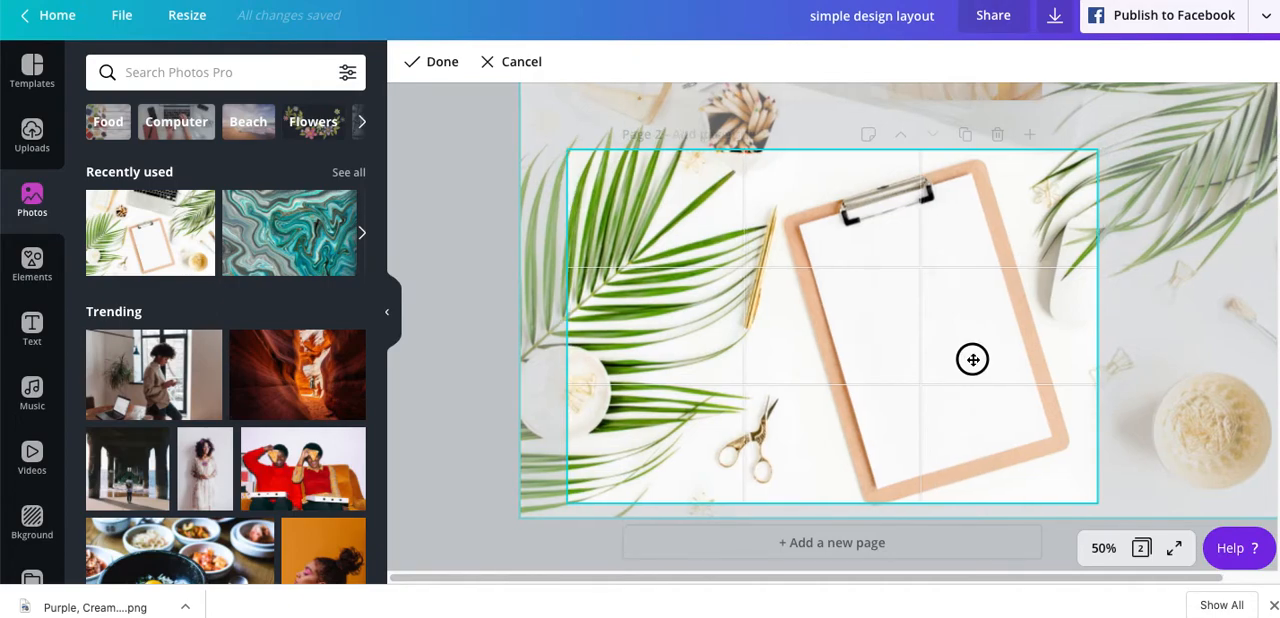
drag(1026, 243, 718, 430)
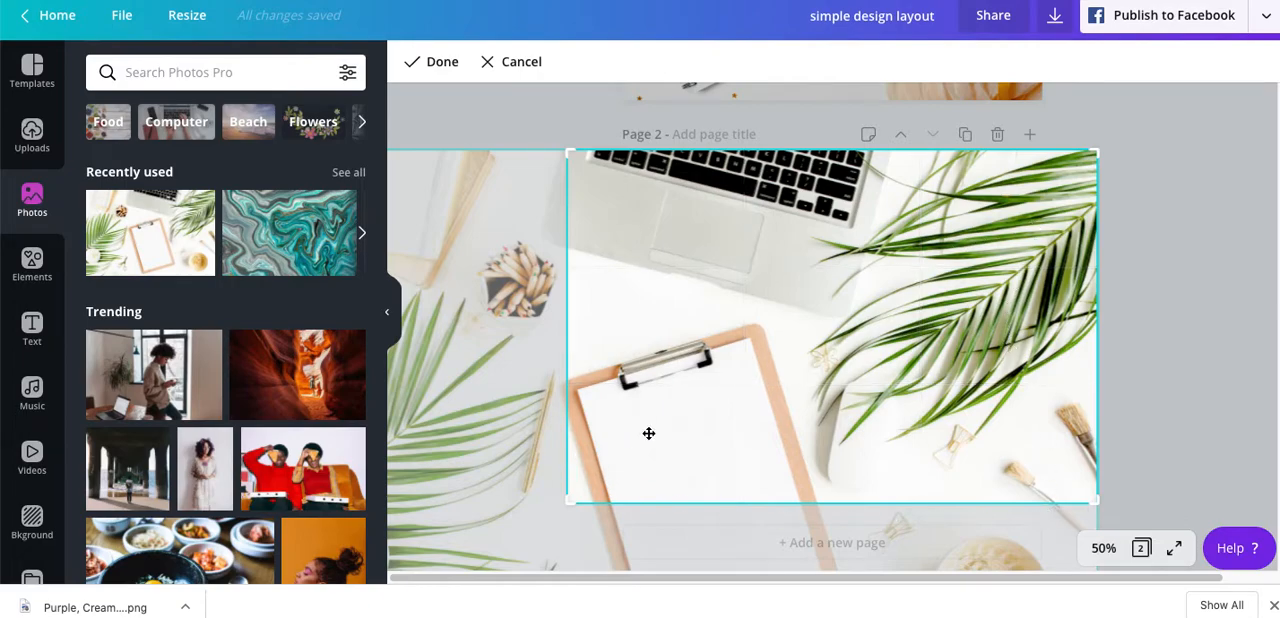
drag(802, 402, 760, 400)
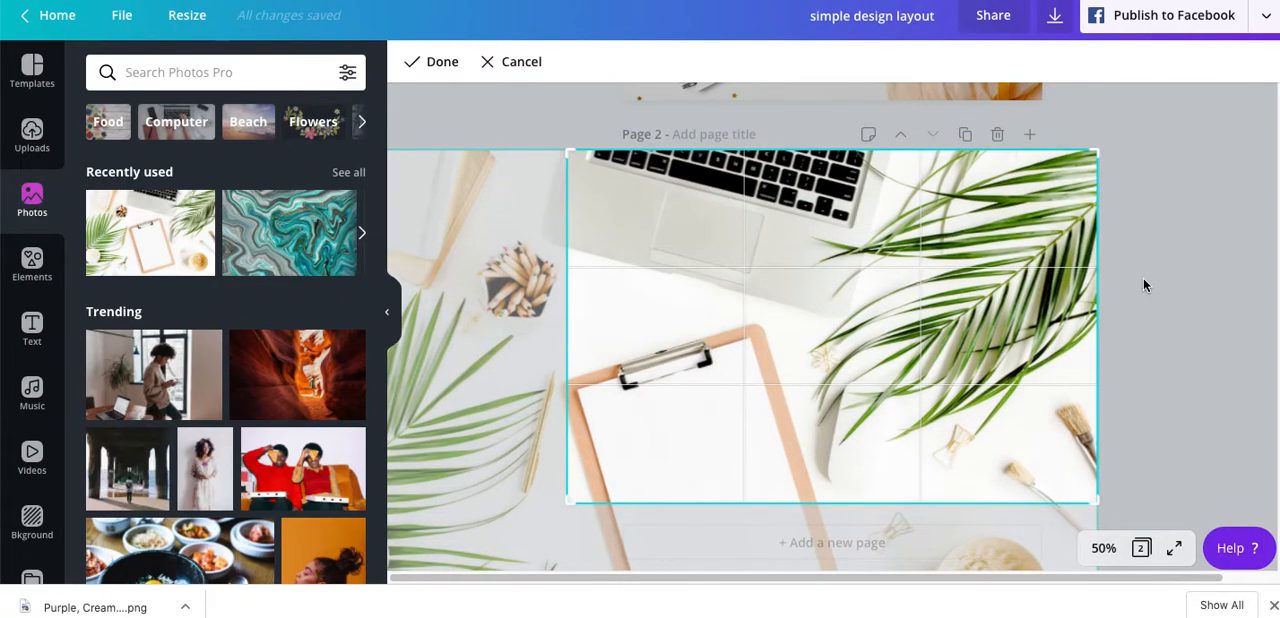
click(1185, 278)
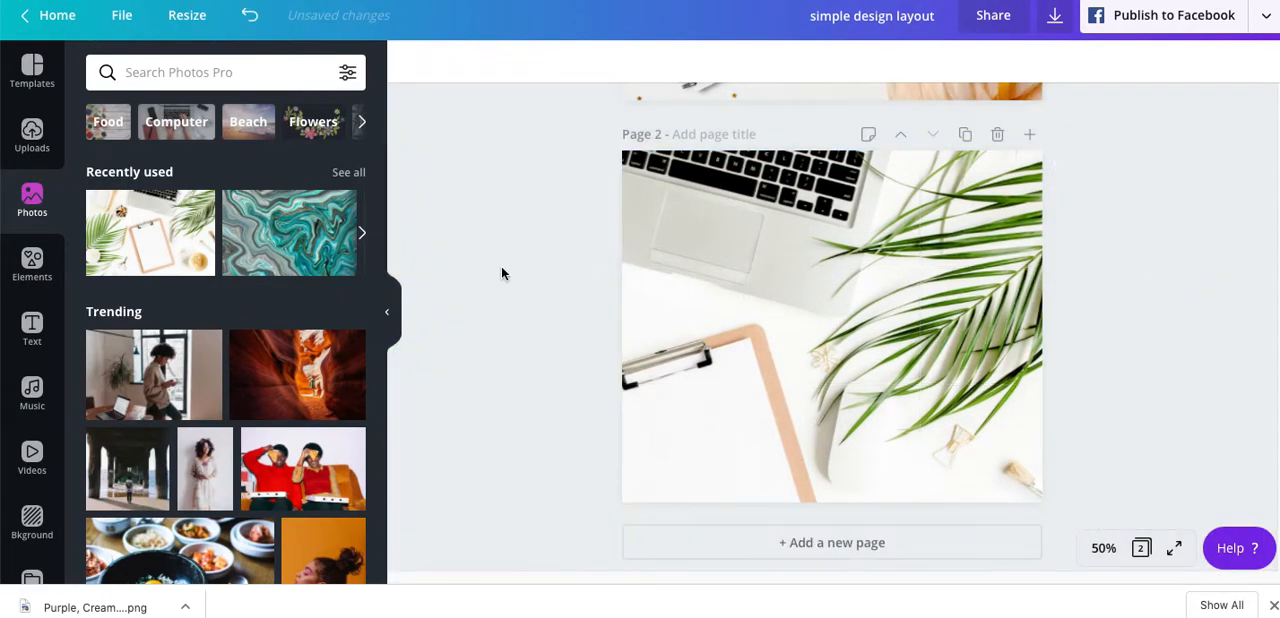
- Add a heading reading "Anchor Online Designs" to page 2
click(32, 327)
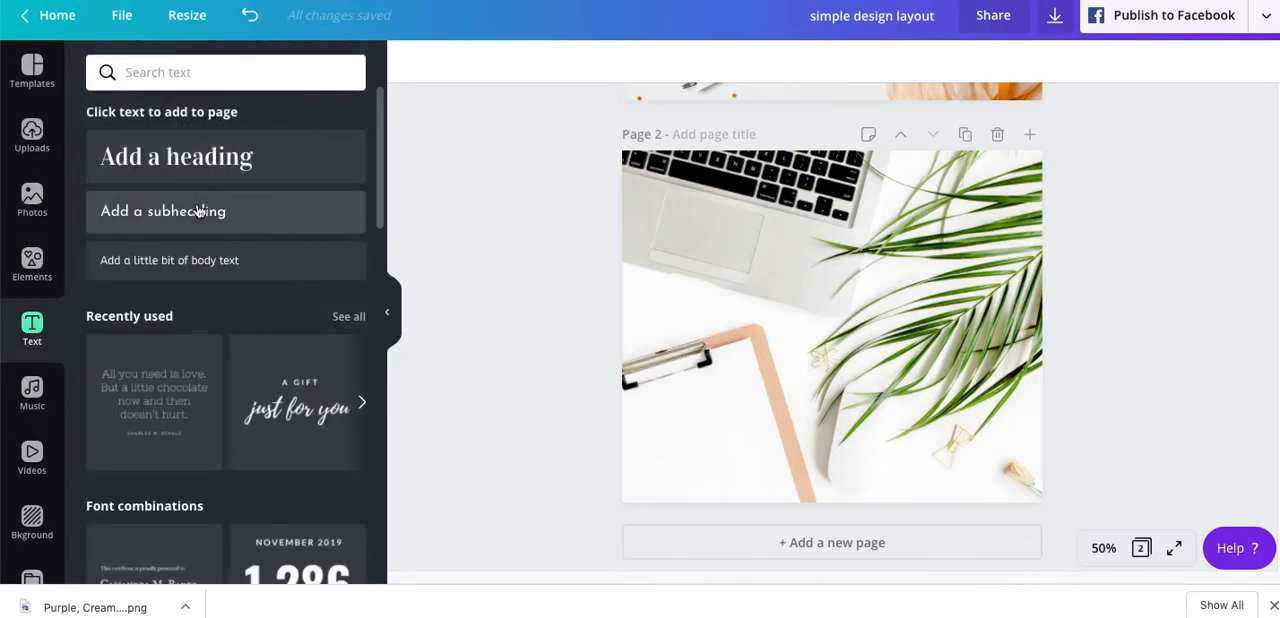
click(185, 163)
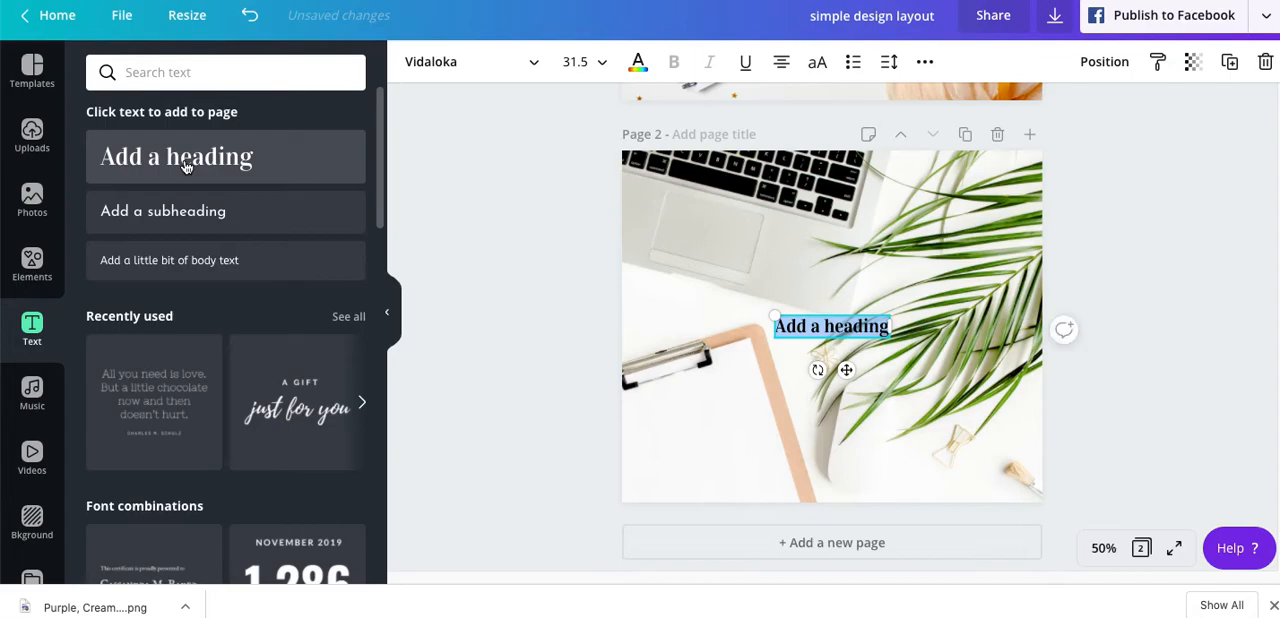
text(Anchor)
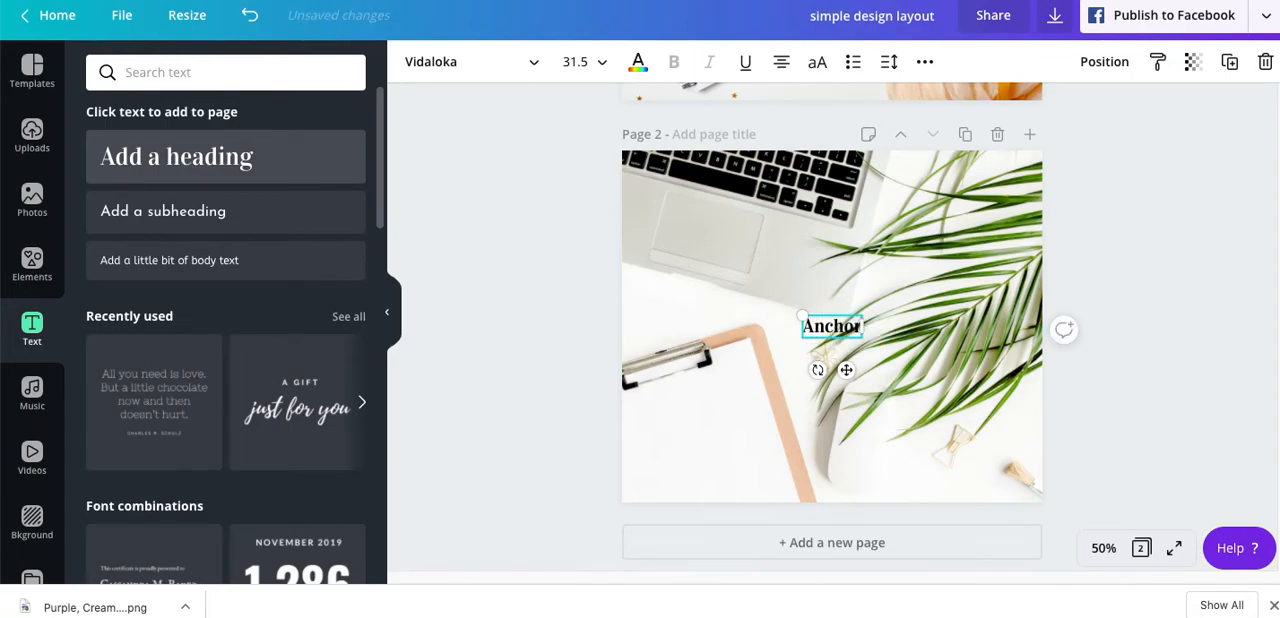
text( Online)
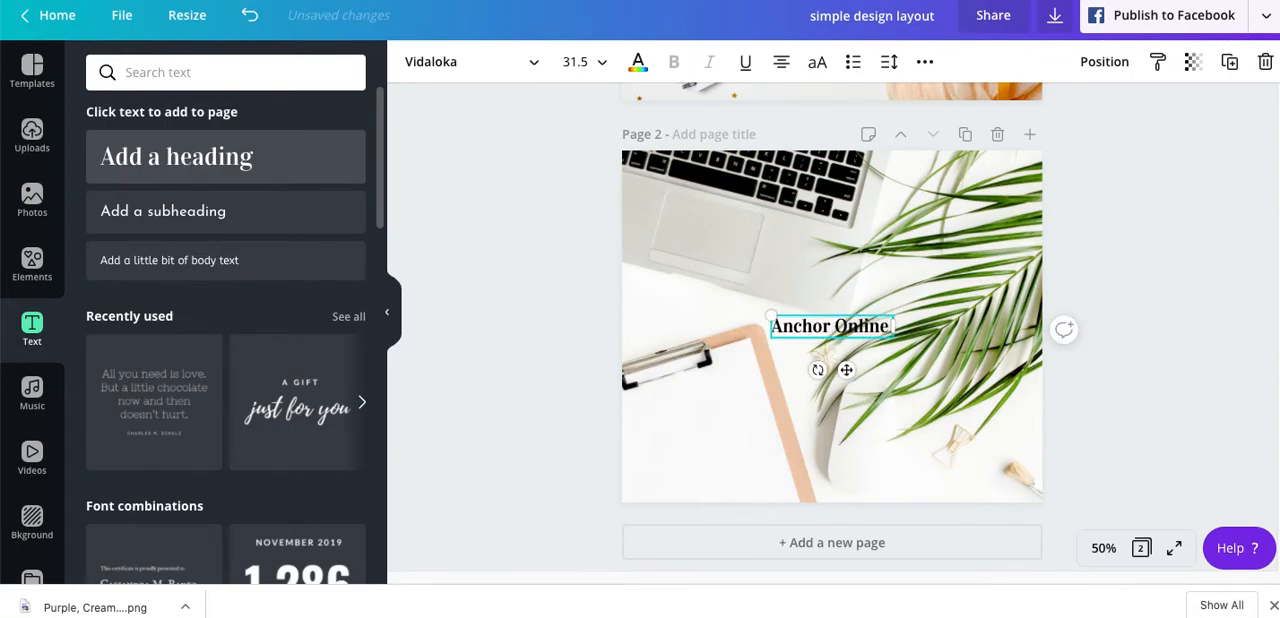
text( Designs)
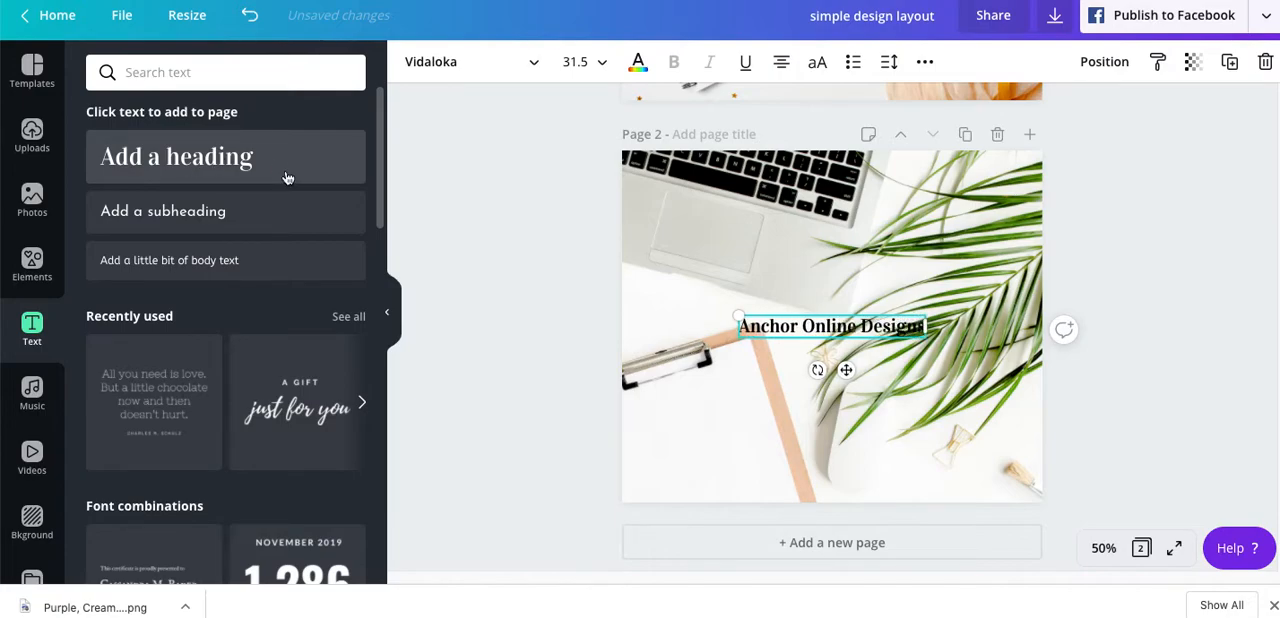
click(570, 375)
- Move the heading to the page's upper left, wrap it onto three lines and enlarge it to about size 69.2
drag(812, 327, 738, 214)
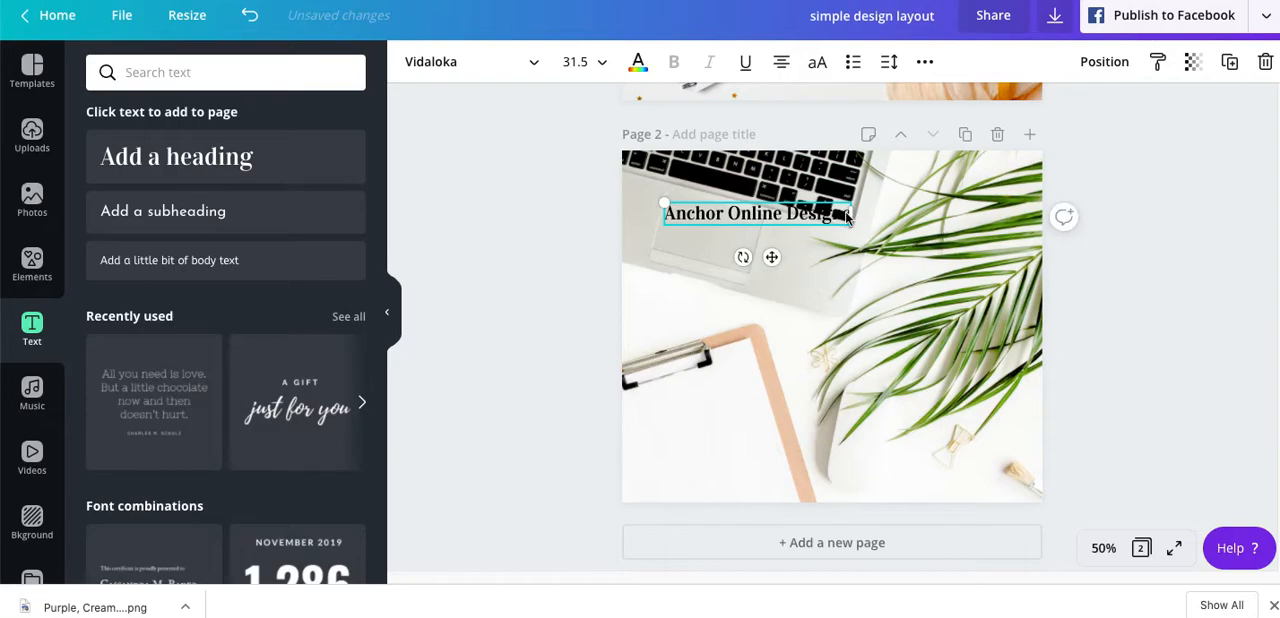
drag(847, 213, 757, 214)
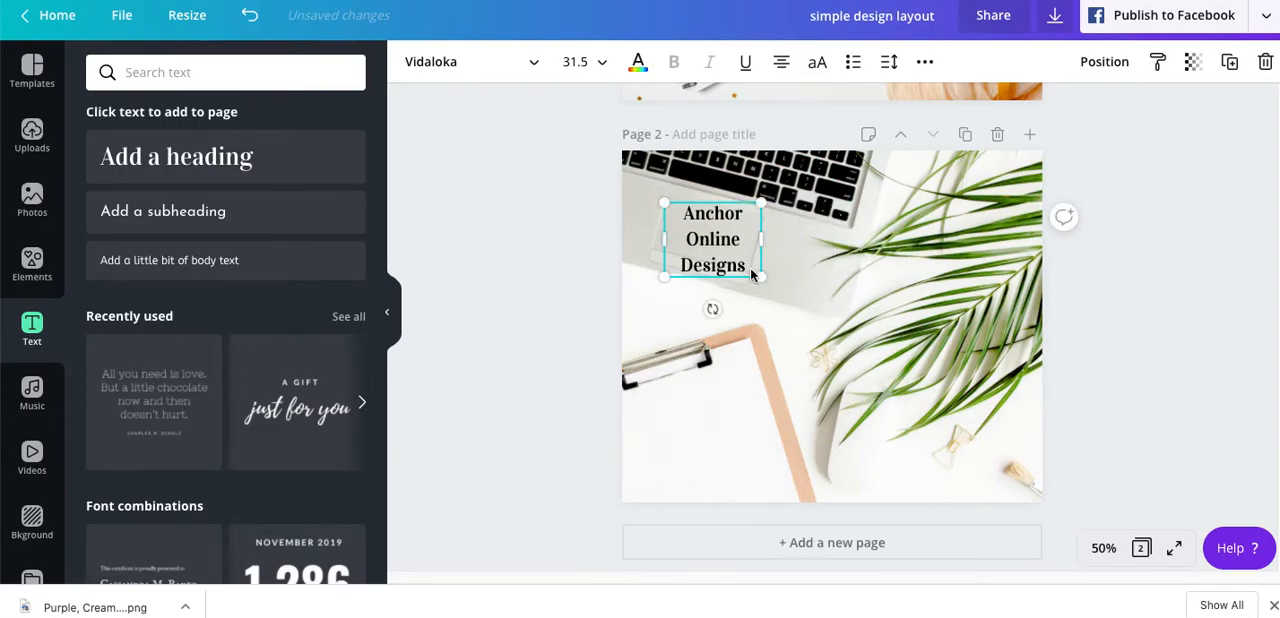
drag(757, 276, 862, 390)
drag(771, 280, 746, 251)
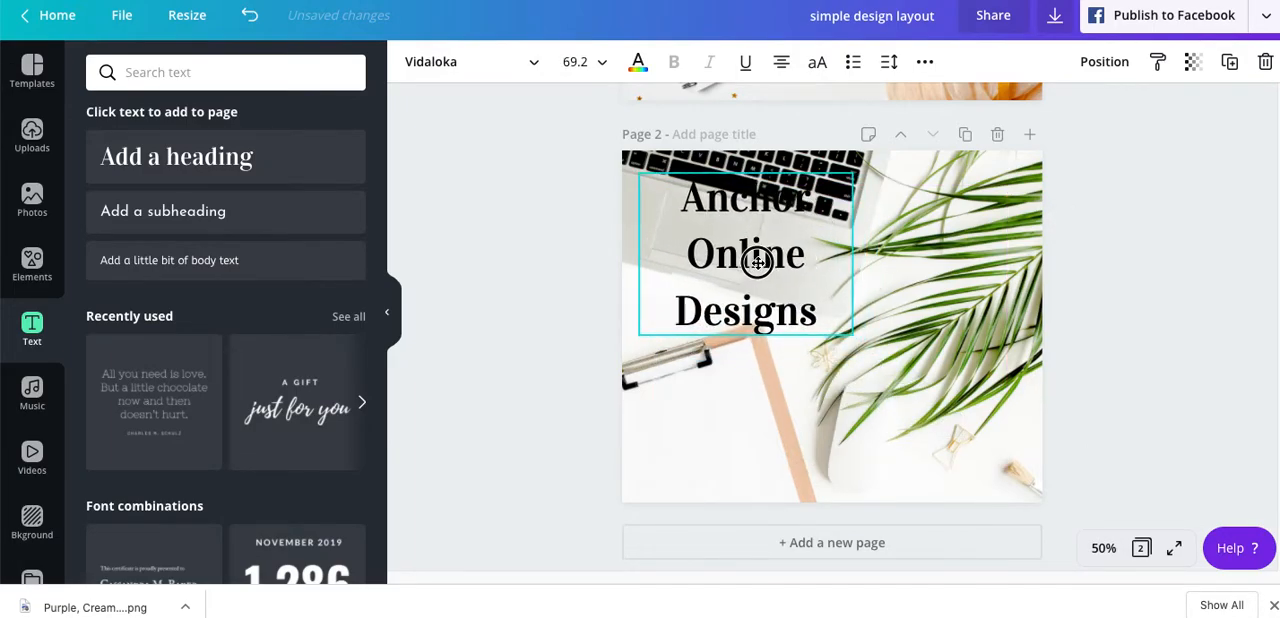
click(569, 277)
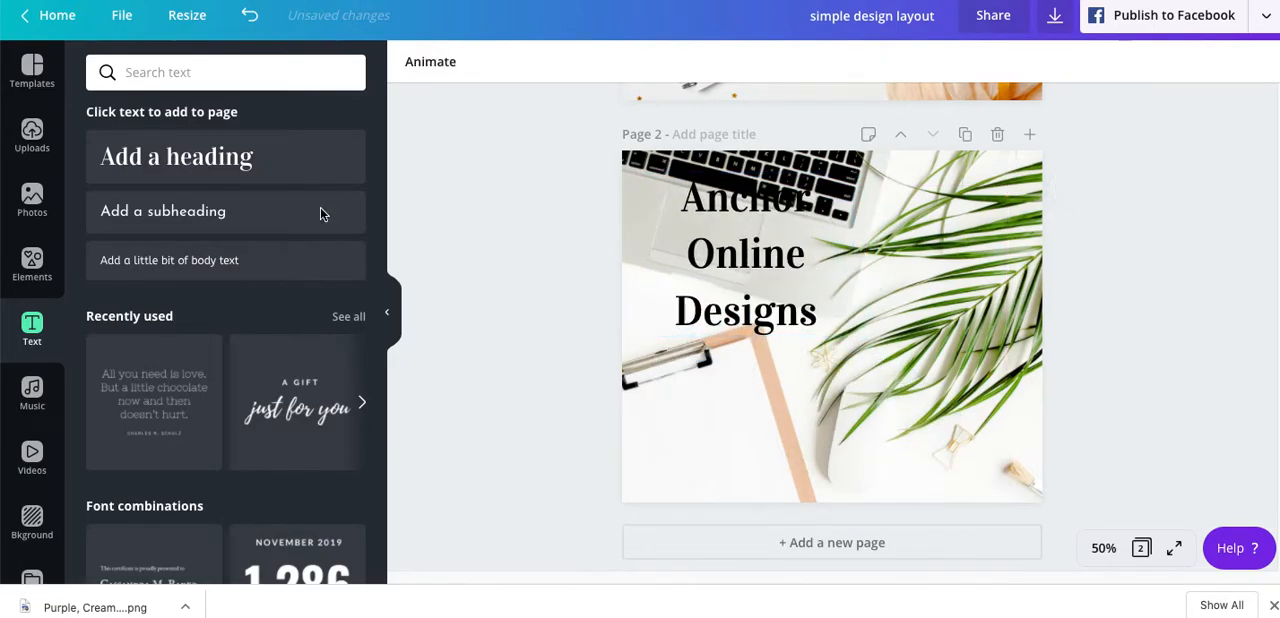
- Add a subheading reading "Web and Canva Design" to page 2
click(183, 211)
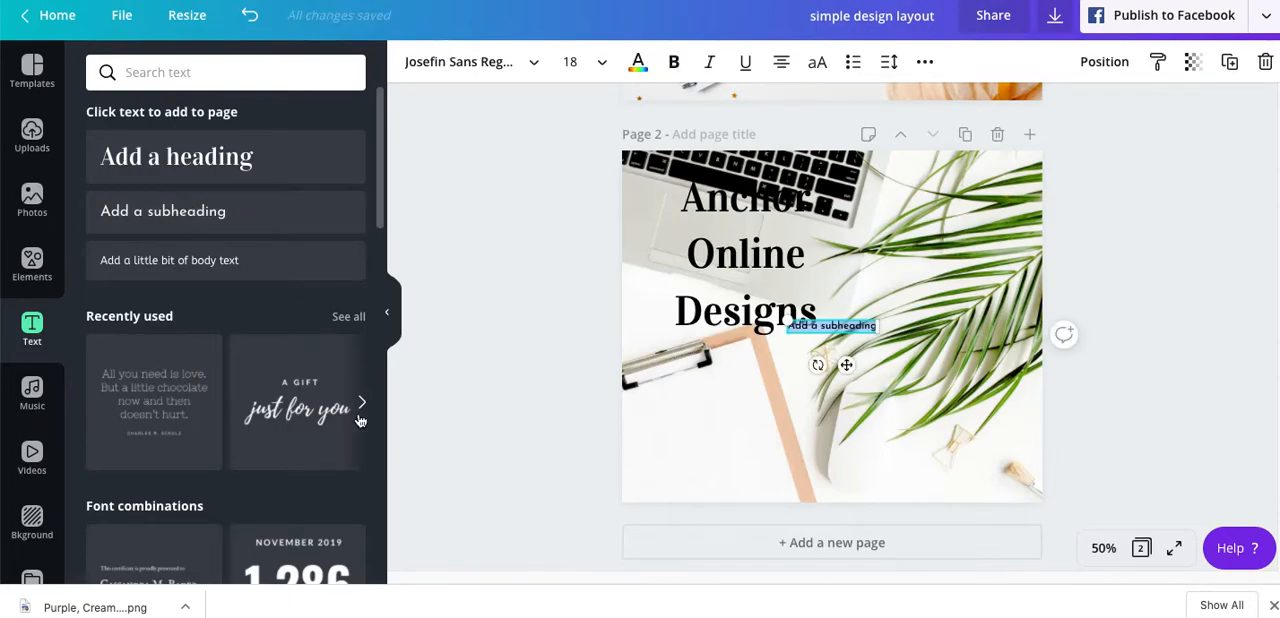
key(BackSpace)
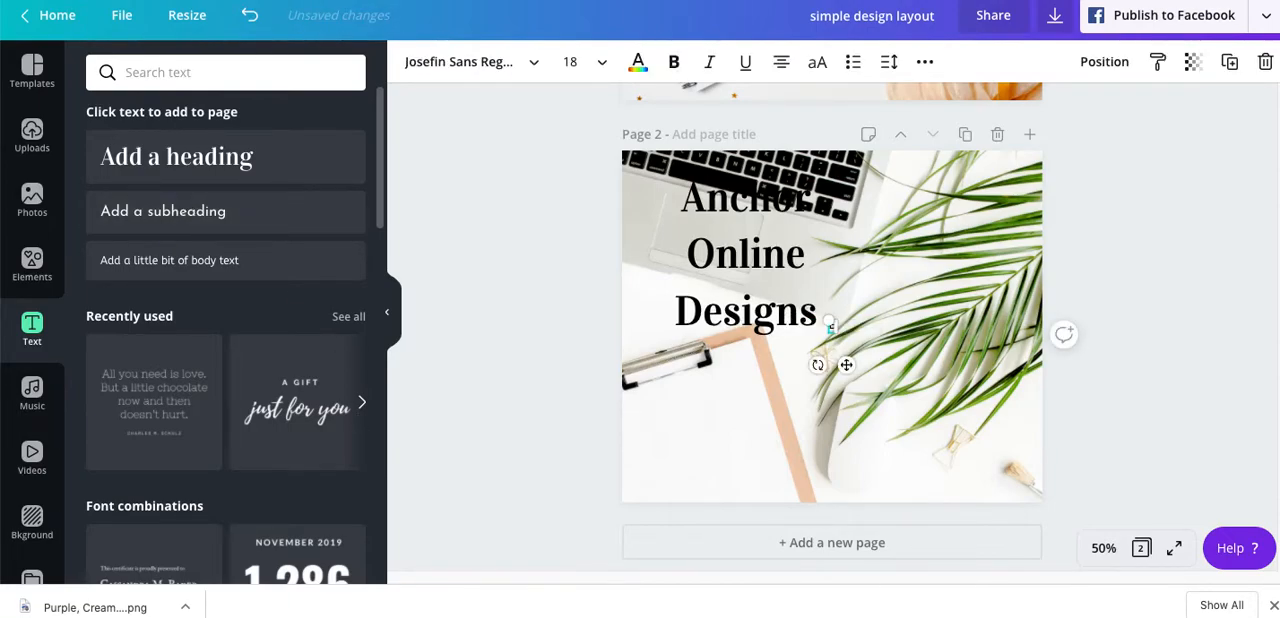
text(Wer)
key(BackSpace)
text(b and Canva Design)
click(509, 404)
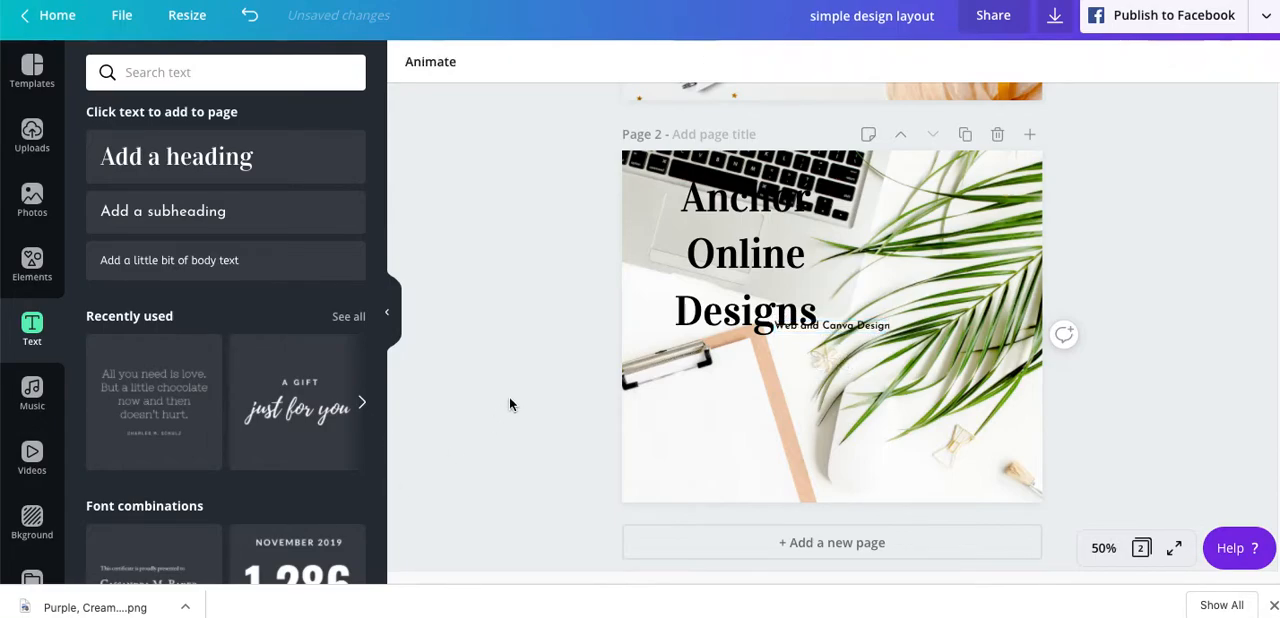
- Place the subheading centred below the heading and set its font size to 32
drag(859, 325, 770, 357)
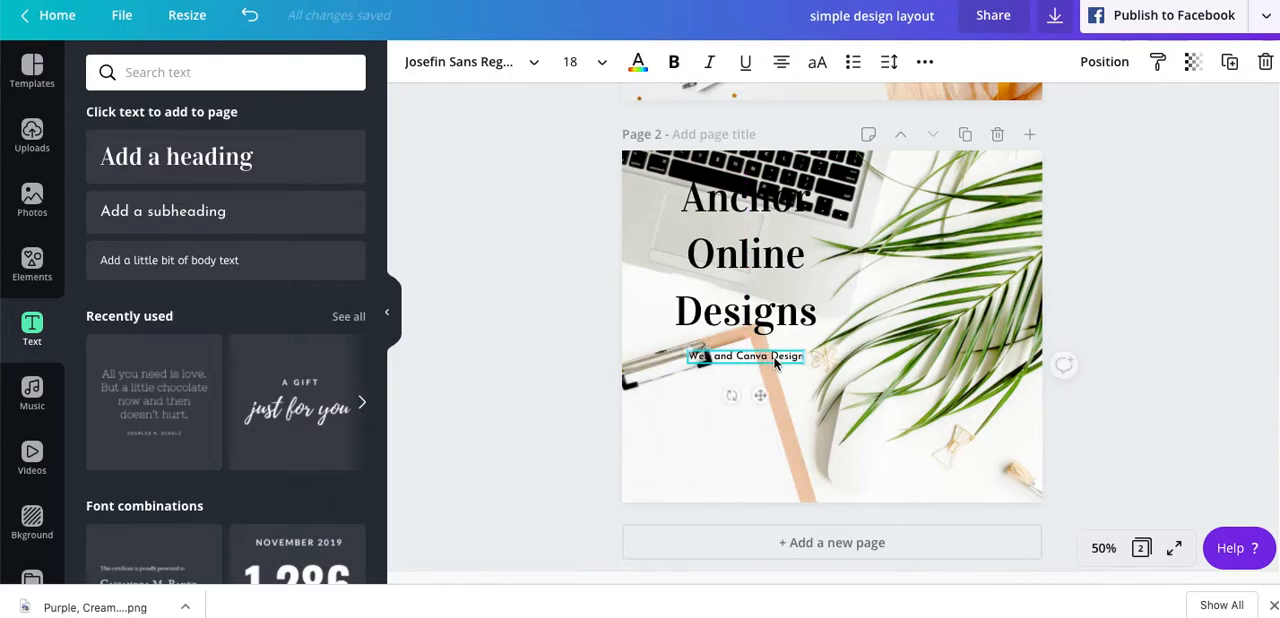
click(568, 62)
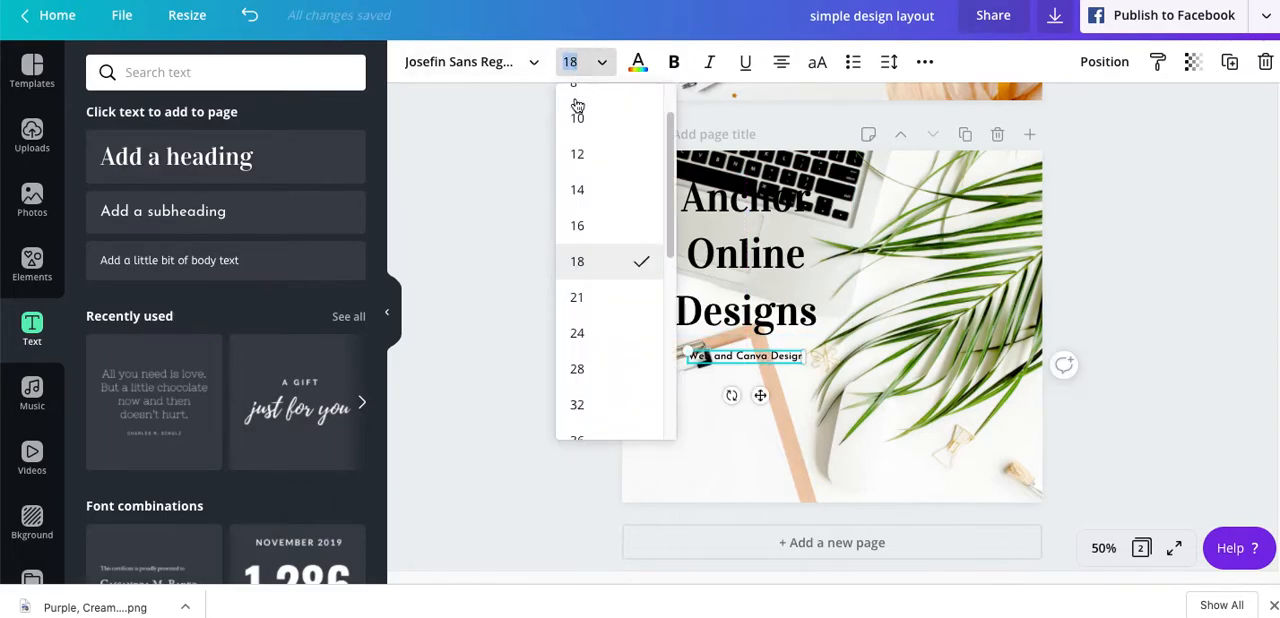
click(579, 334)
click(588, 66)
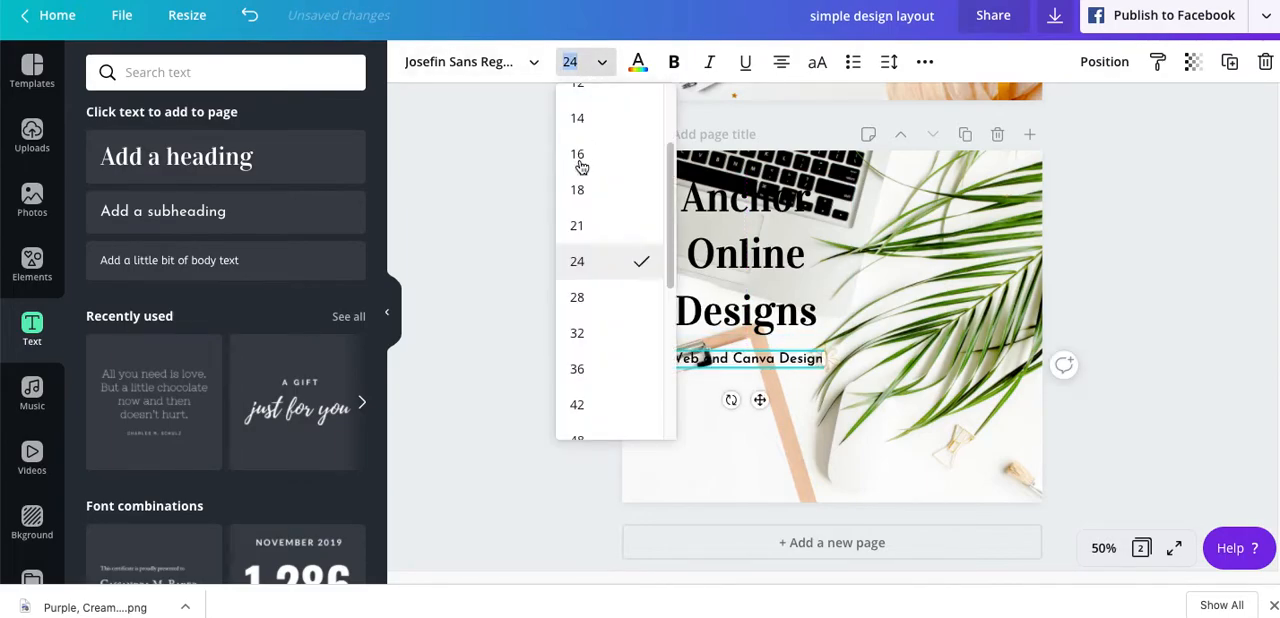
click(578, 334)
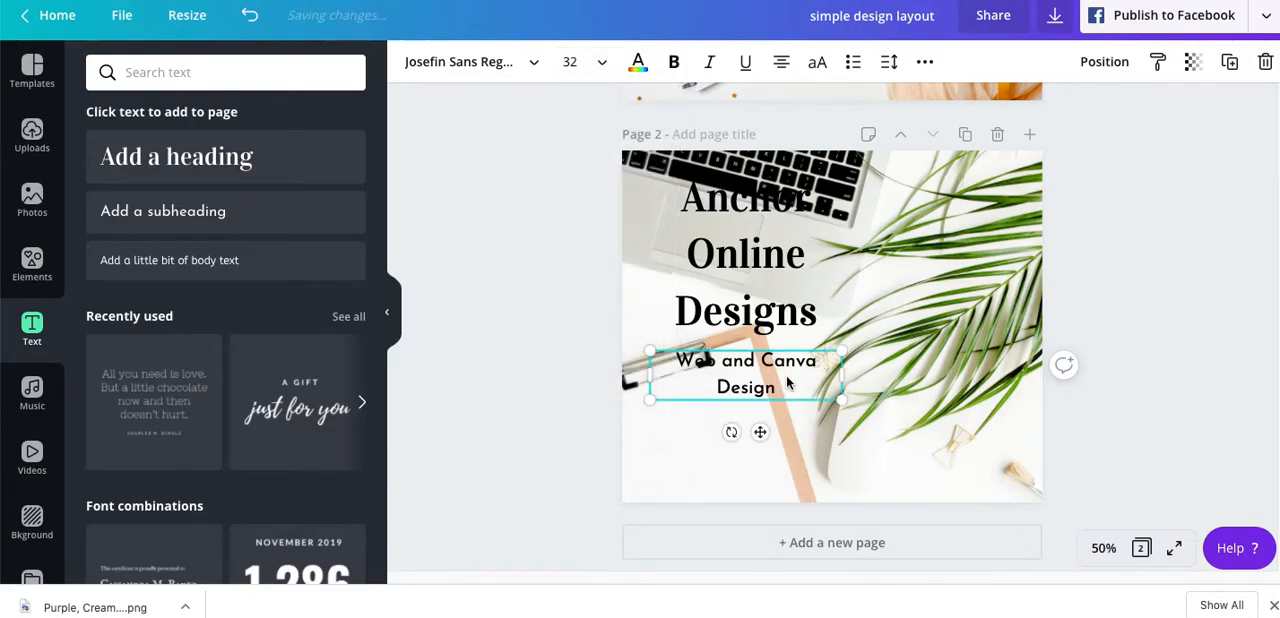
click(568, 427)
- Add body text reading "Follow me on Facebook" and place it centred below the subheading
click(213, 262)
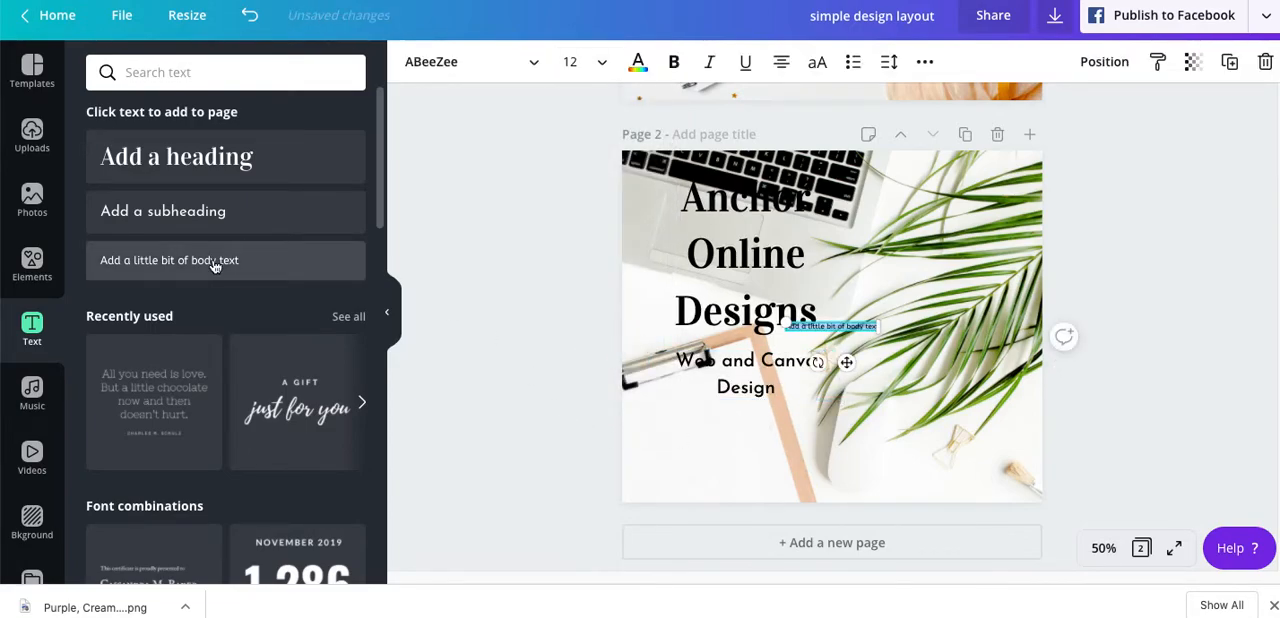
key(BackSpace)
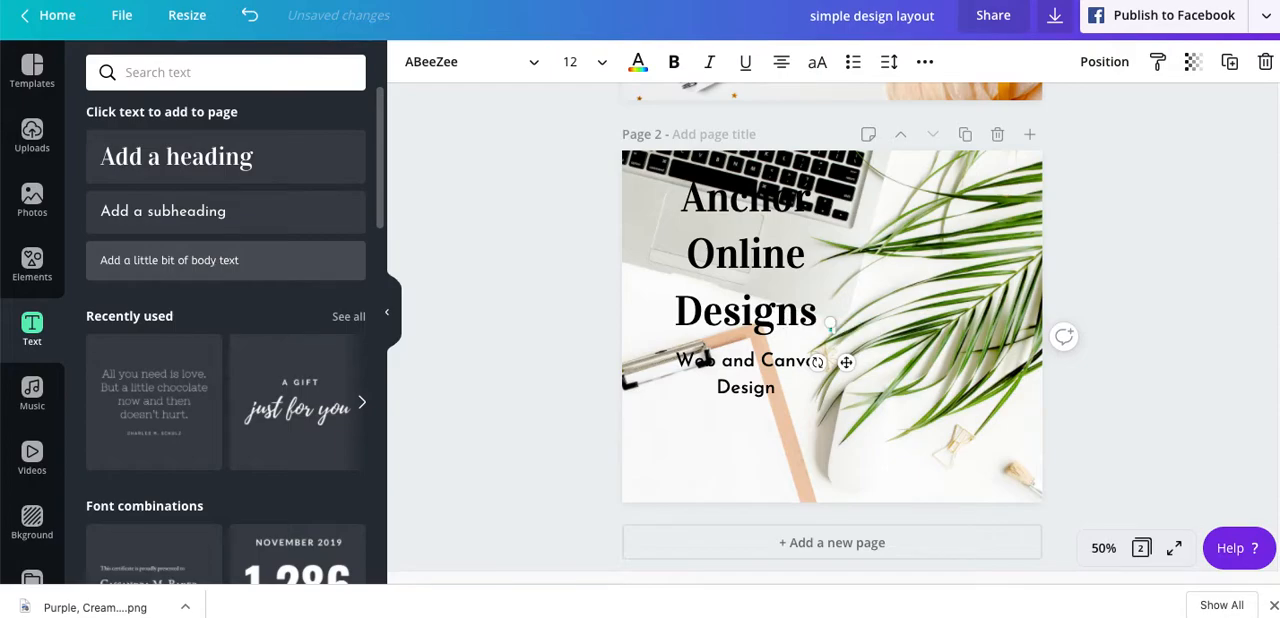
text(Follow me on Face)
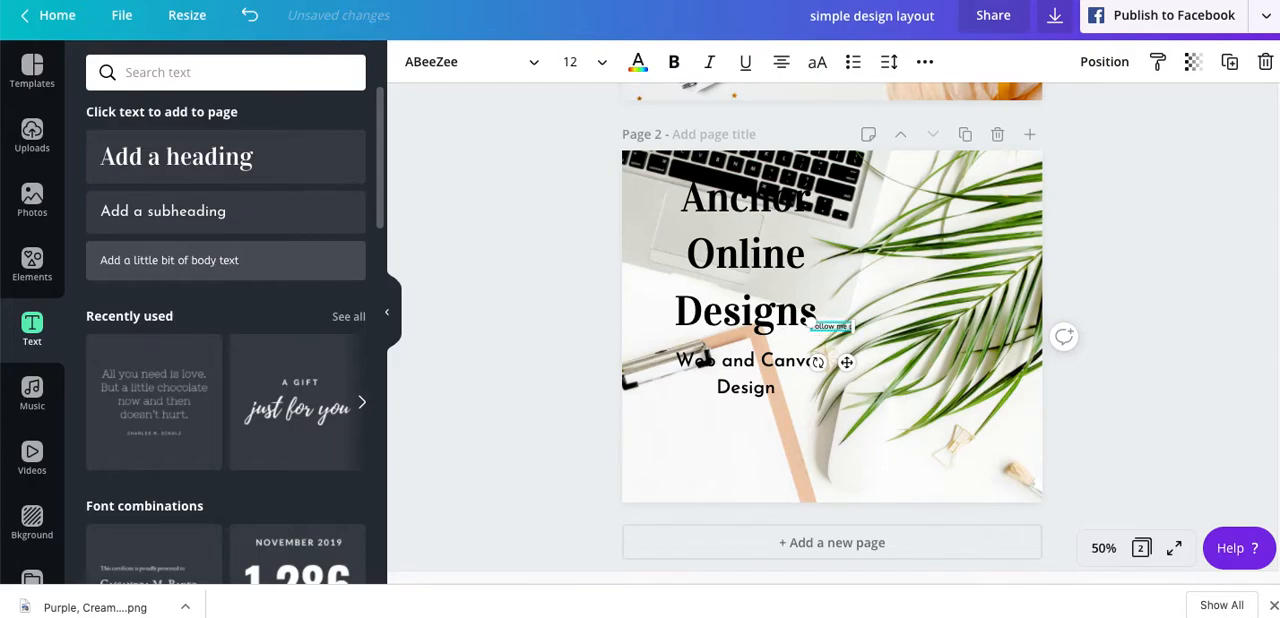
text(book)
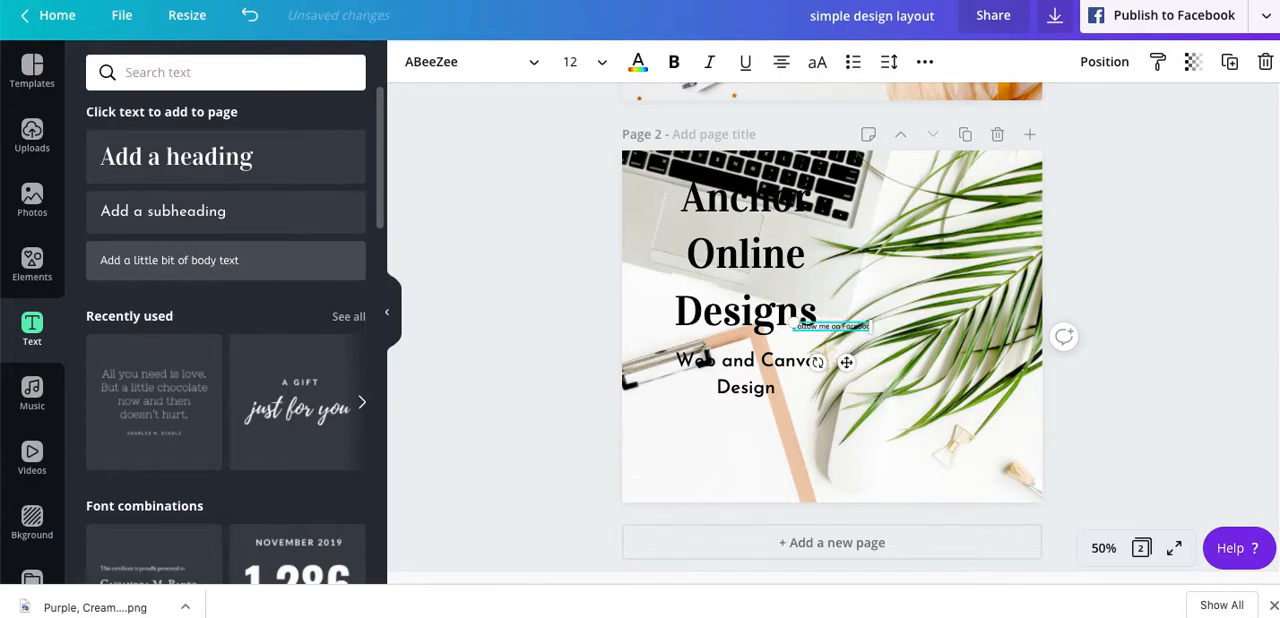
click(535, 378)
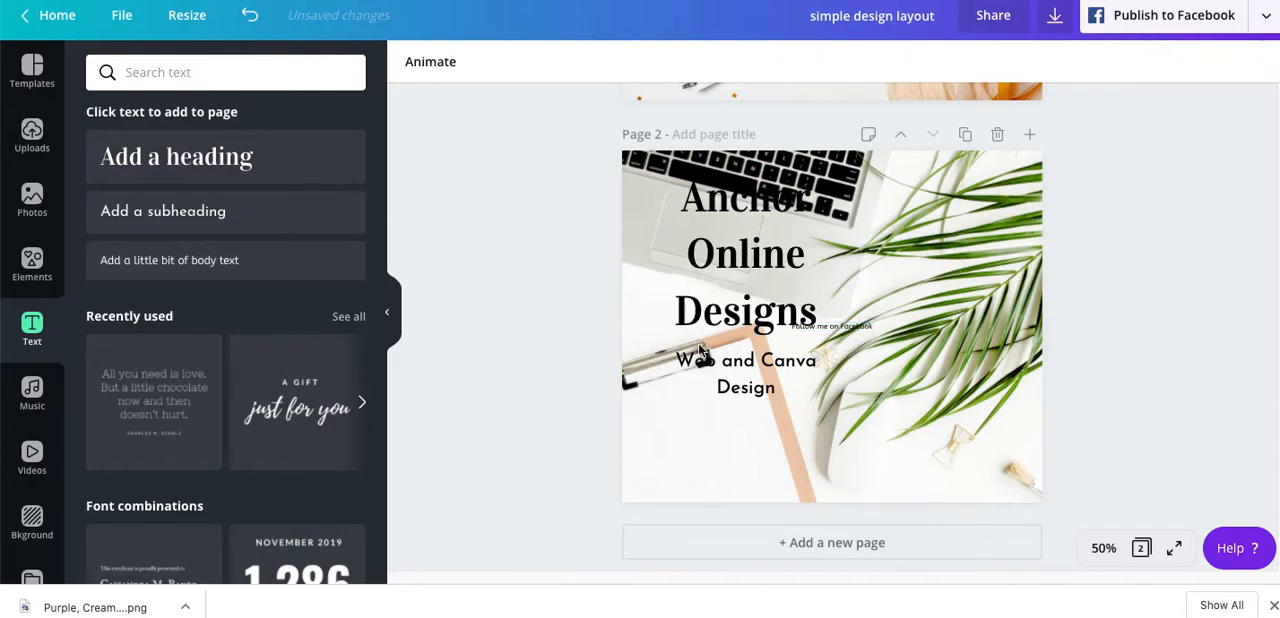
click(861, 330)
drag(861, 330, 775, 430)
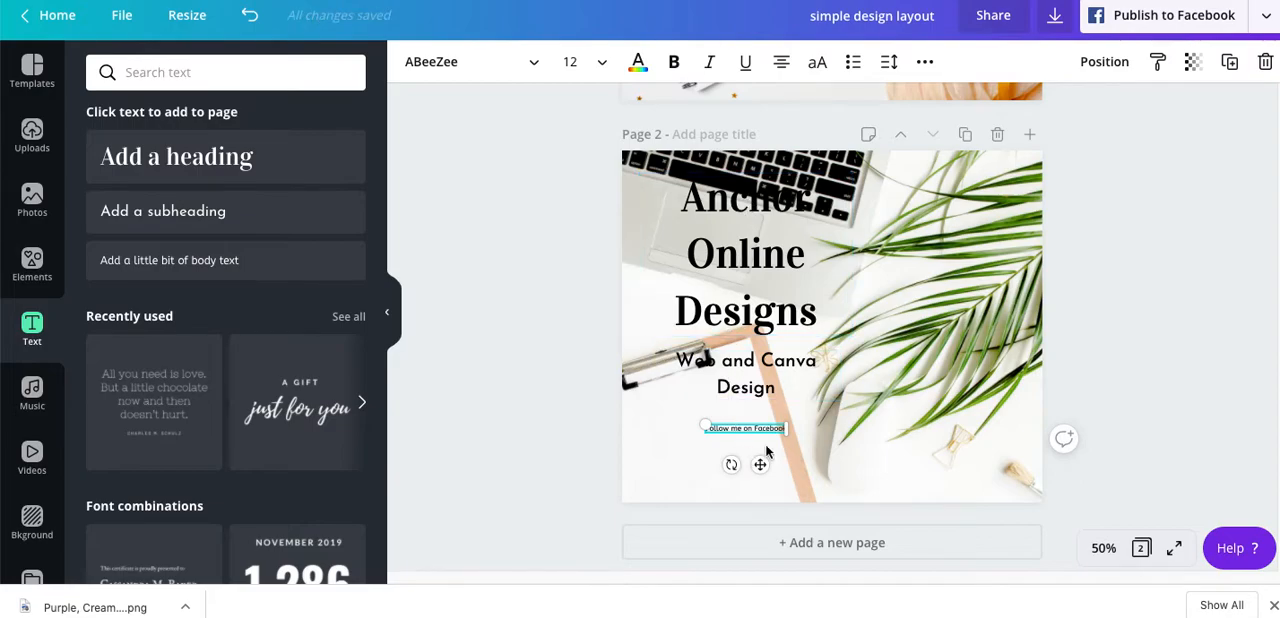
- Enlarge the "Follow me on Facebook" text to about the width of the subheading above it
drag(704, 424, 727, 434)
click(566, 468)
click(567, 431)
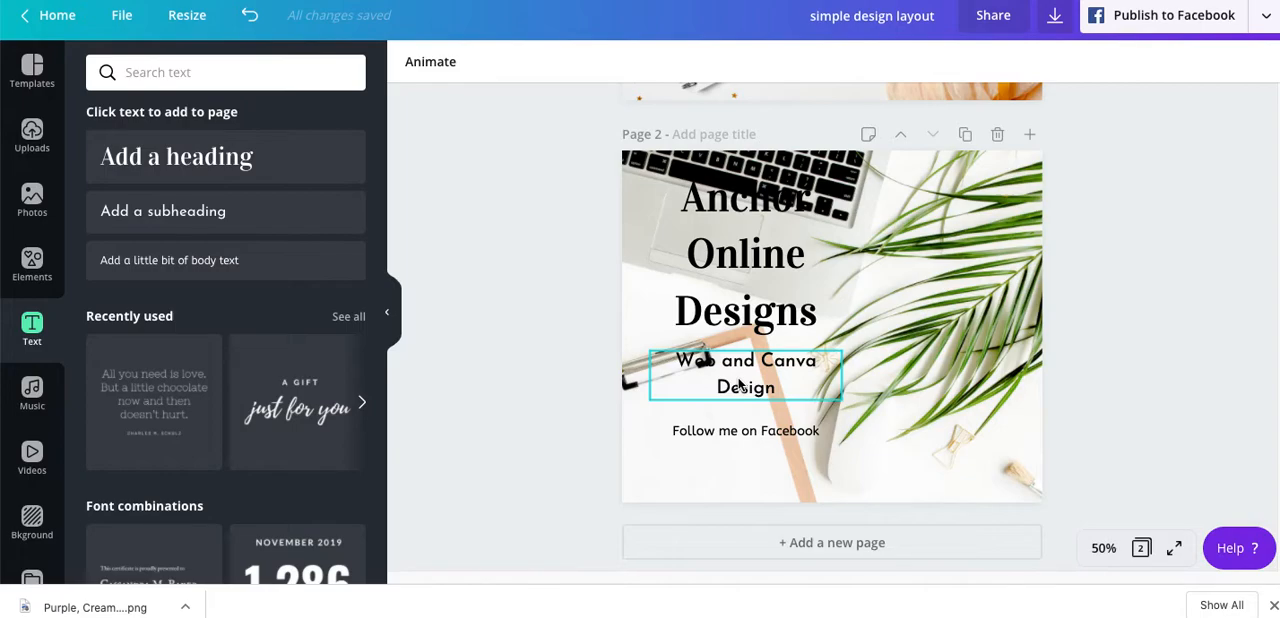
- Add a square shape to page 2 and stretch it into a tall rectangle covering the heading, subheading and body text
click(961, 279)
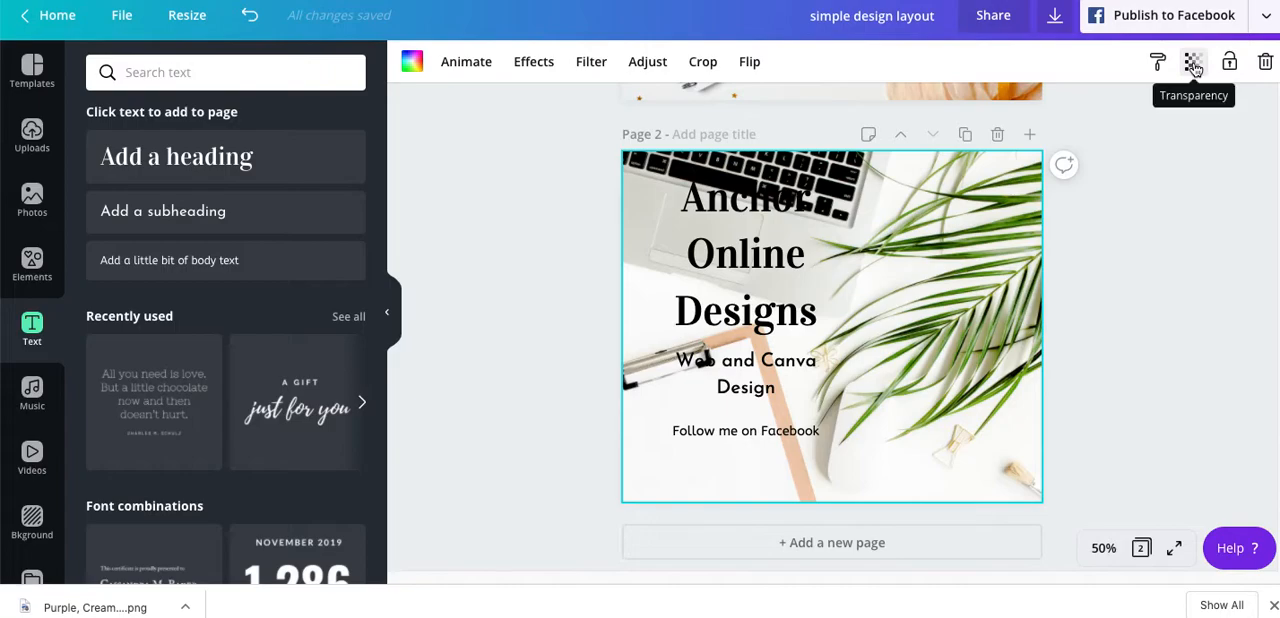
click(32, 265)
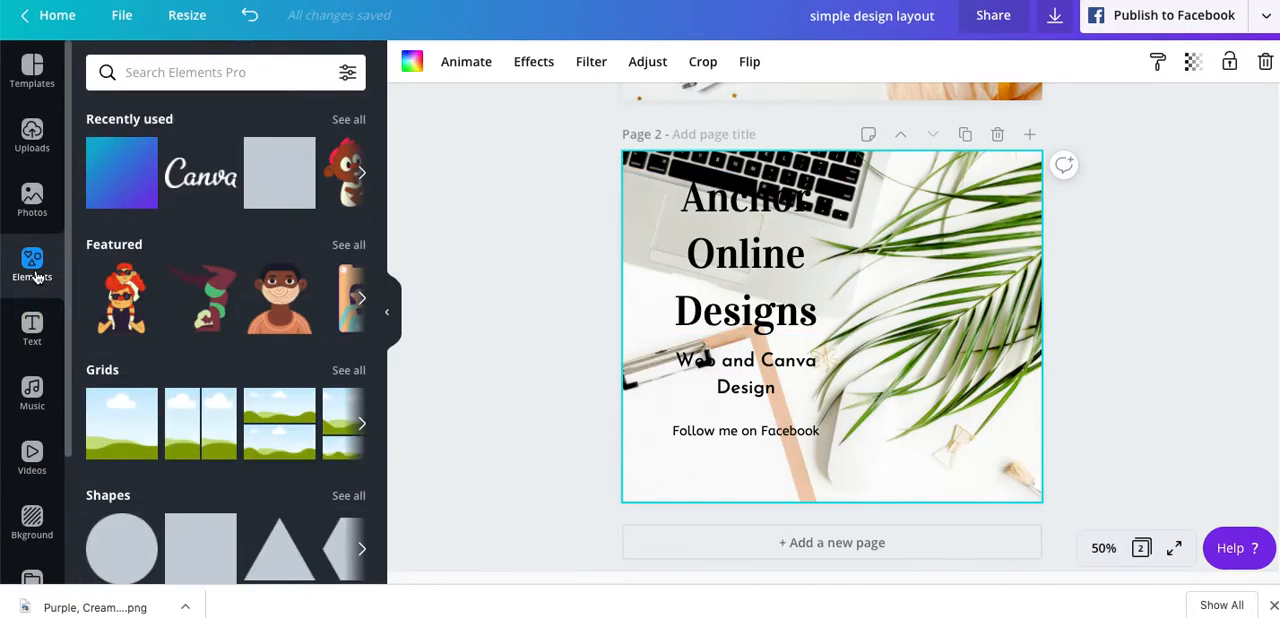
click(274, 176)
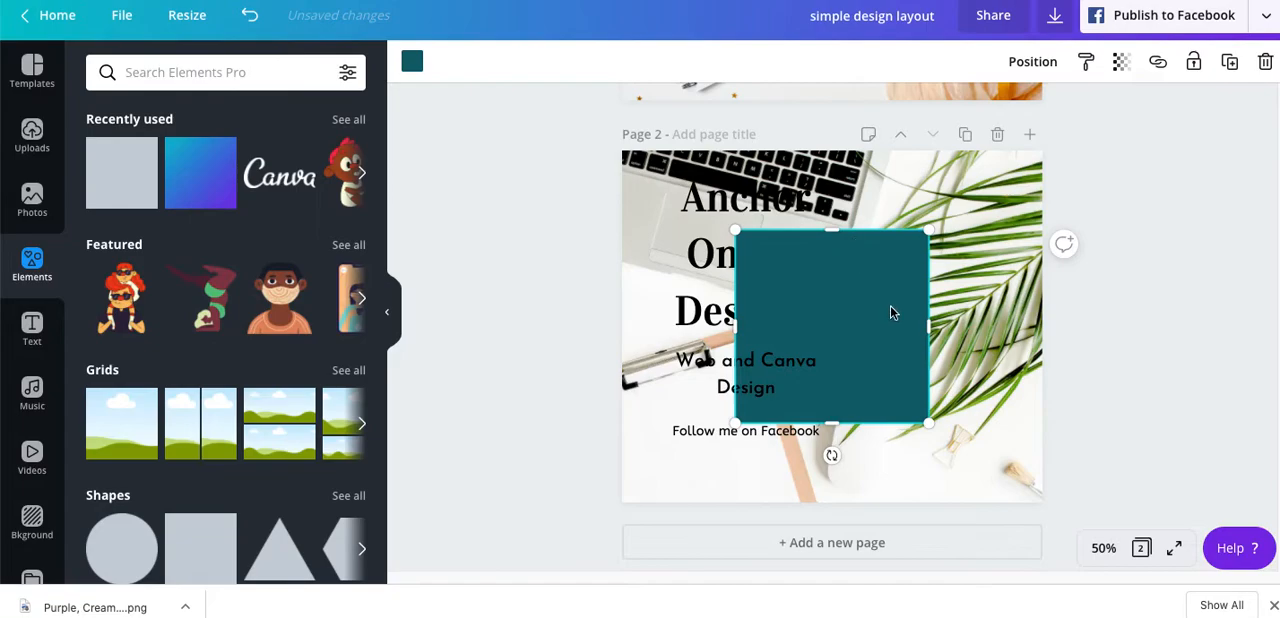
drag(891, 313, 812, 249)
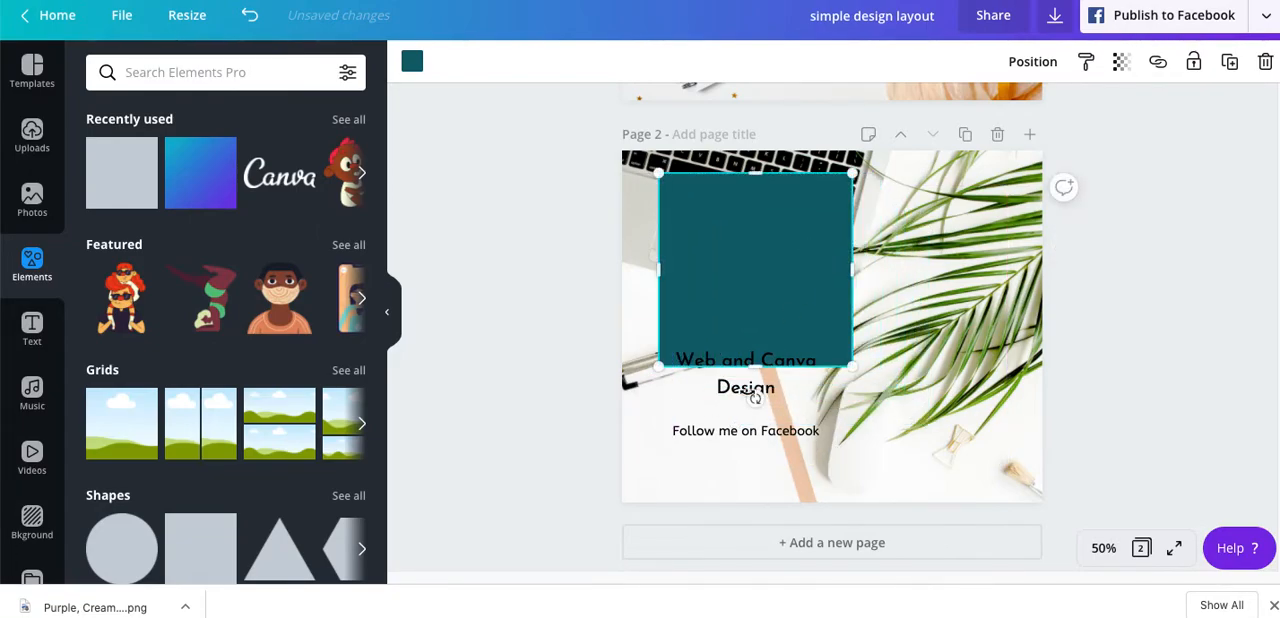
drag(754, 366, 757, 463)
drag(749, 294, 744, 293)
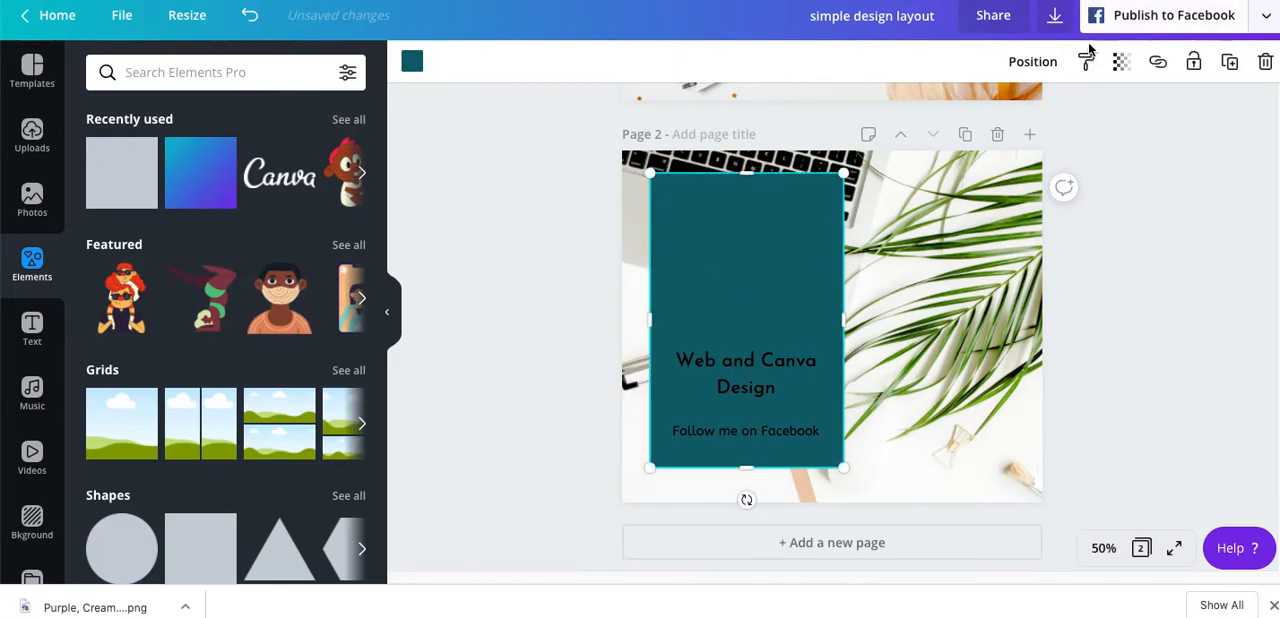
- Set the rectangle's transparency to 47
click(1121, 62)
drag(1071, 111, 1010, 119)
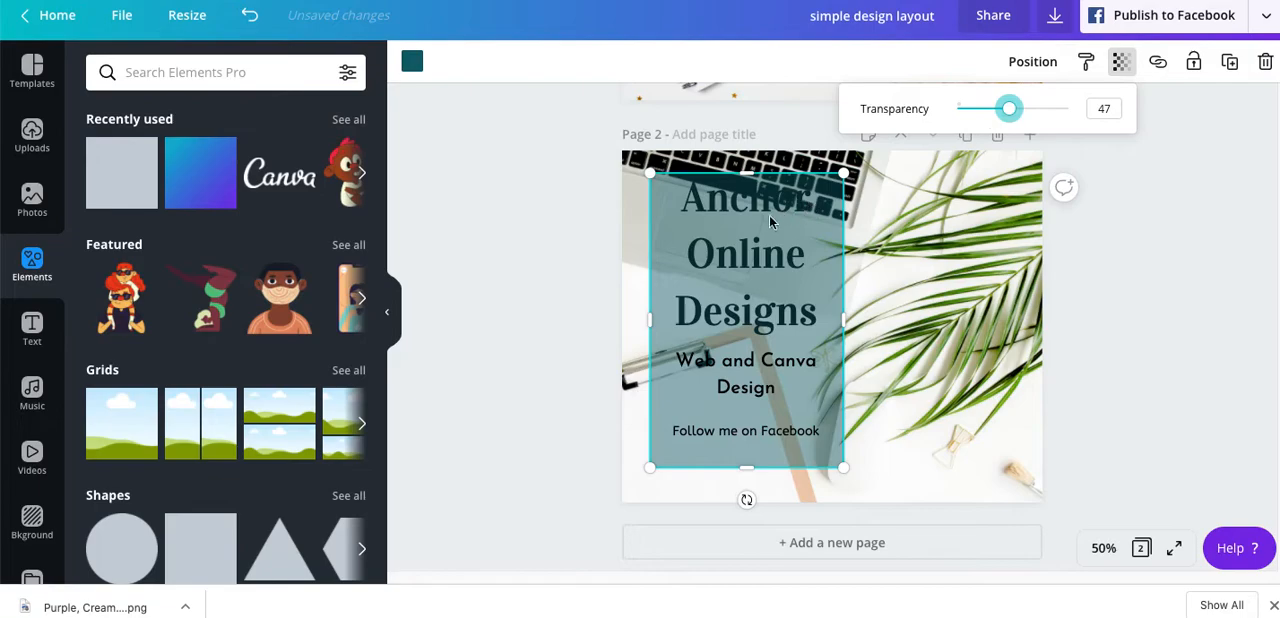
click(557, 283)
- Move the body text and subheading slightly down, and adjust the rectangle's position and height to frame all the text
drag(666, 249, 665, 266)
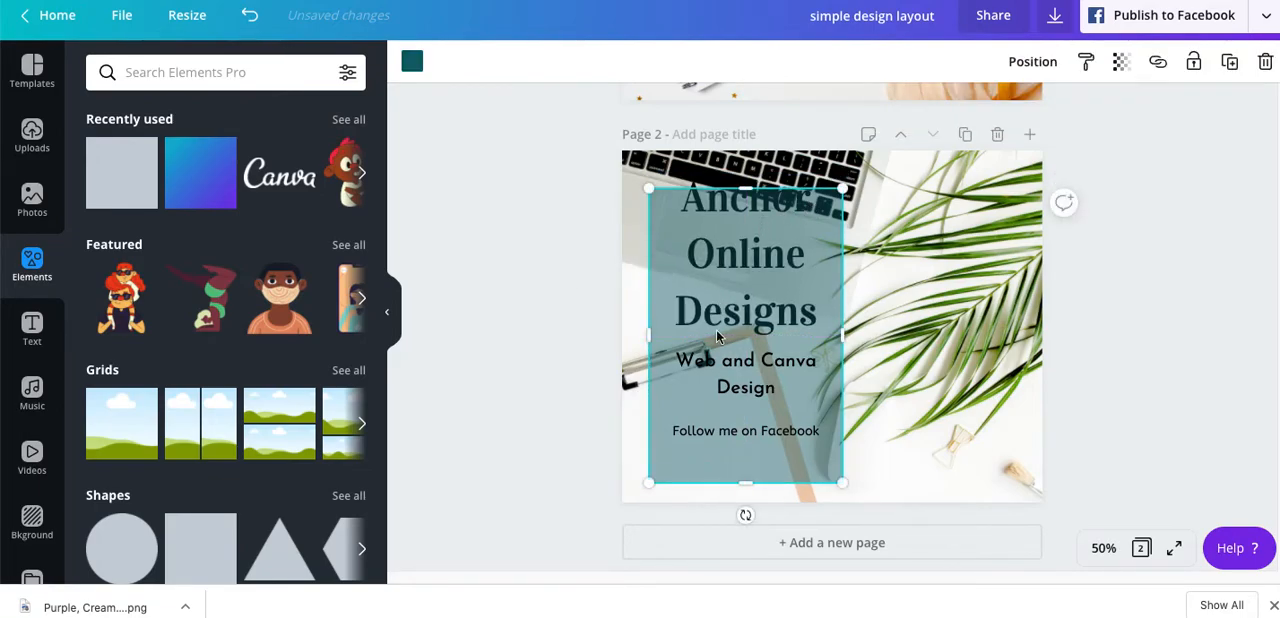
drag(746, 436, 746, 446)
click(746, 378)
drag(745, 378, 743, 386)
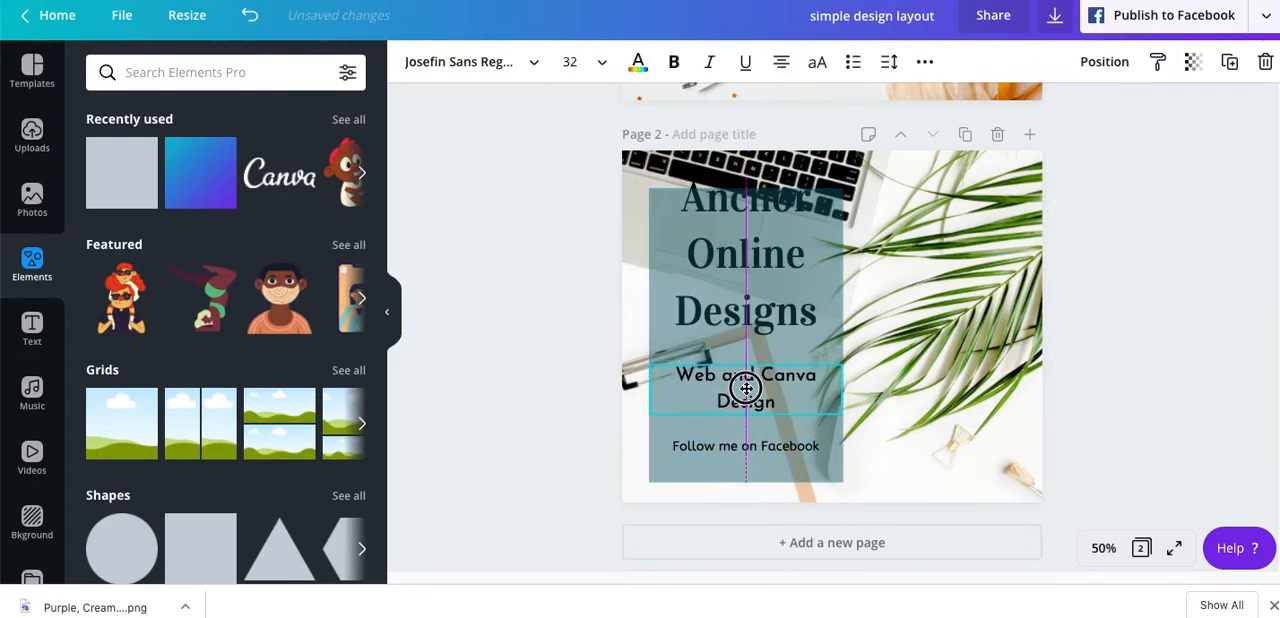
mouse_move(754, 274)
mouse_down()
mouse_move(756, 290)
mouse_move(755, 267)
mouse_up()
drag(741, 190, 741, 183)
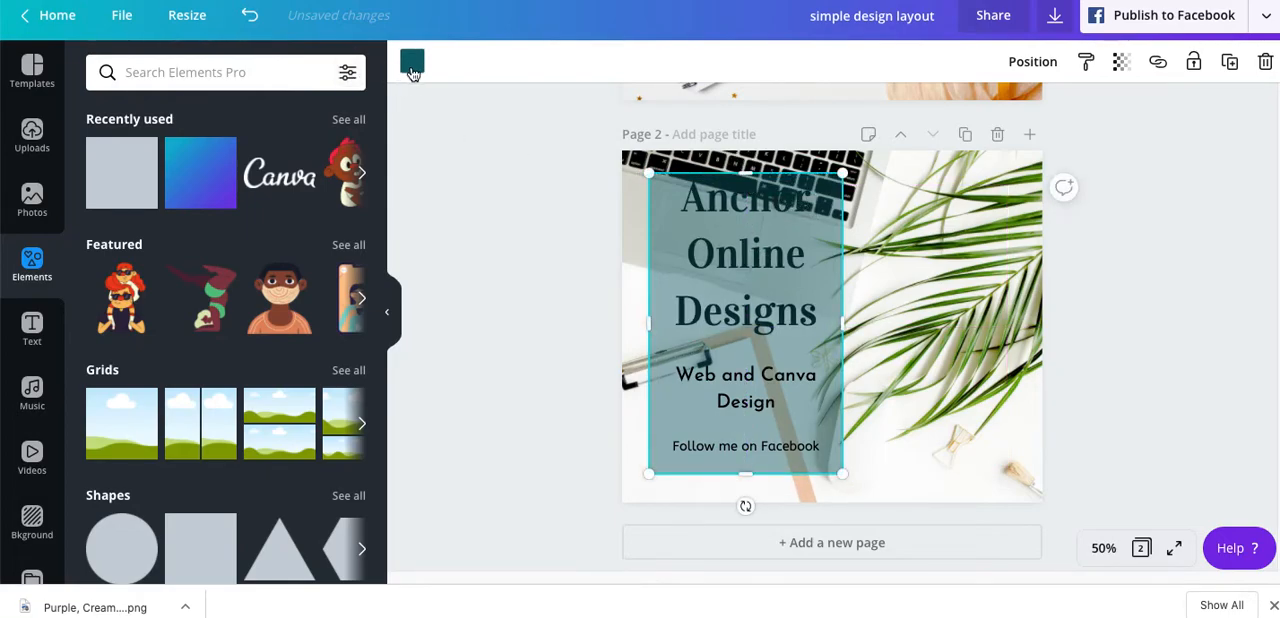
- Try the brand colours on the rectangle and recolour it a custom pale green, about #c8ddd6
click(412, 68)
click(195, 349)
click(162, 341)
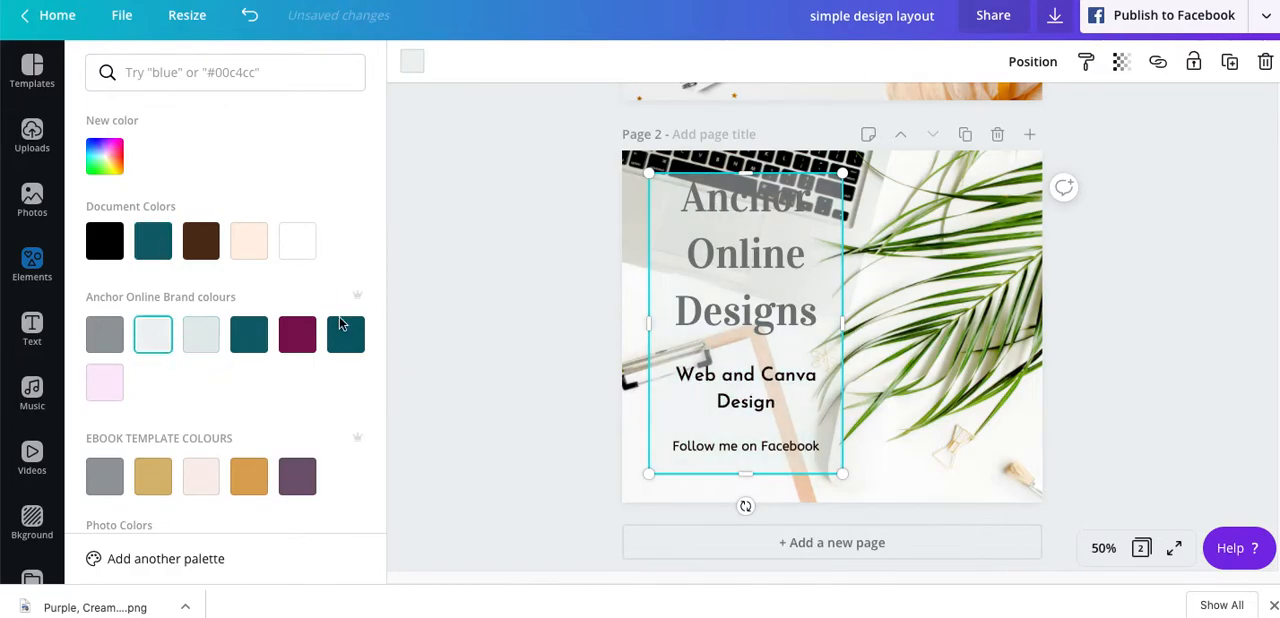
click(250, 340)
click(203, 336)
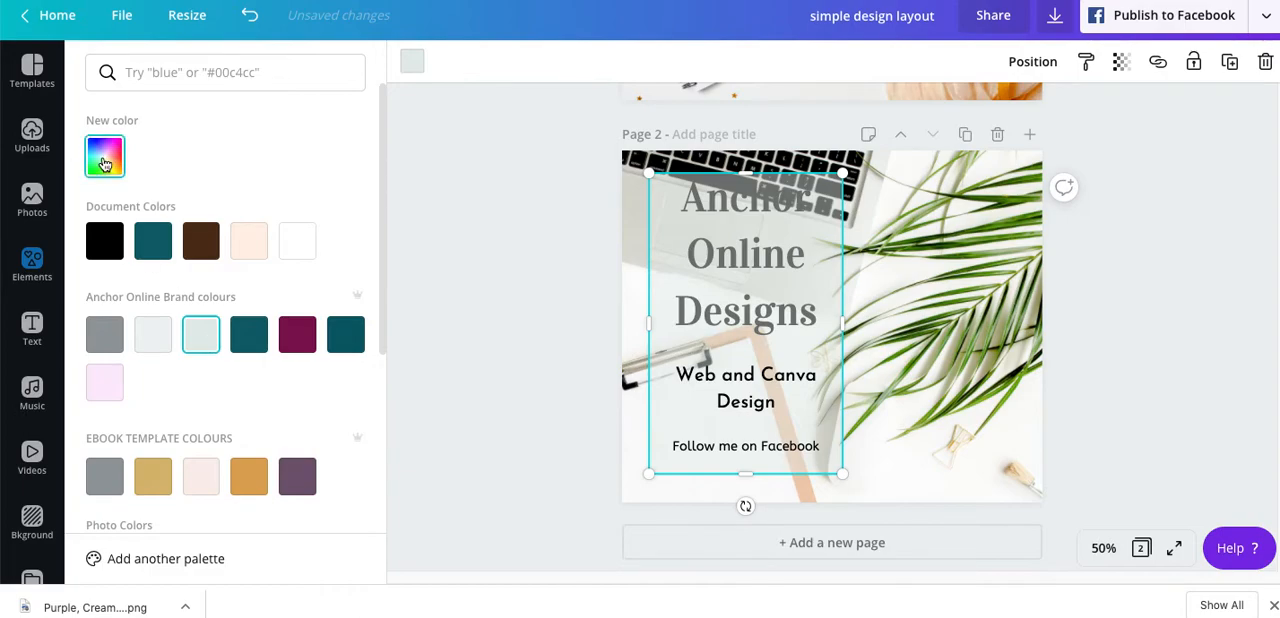
click(105, 157)
click(125, 218)
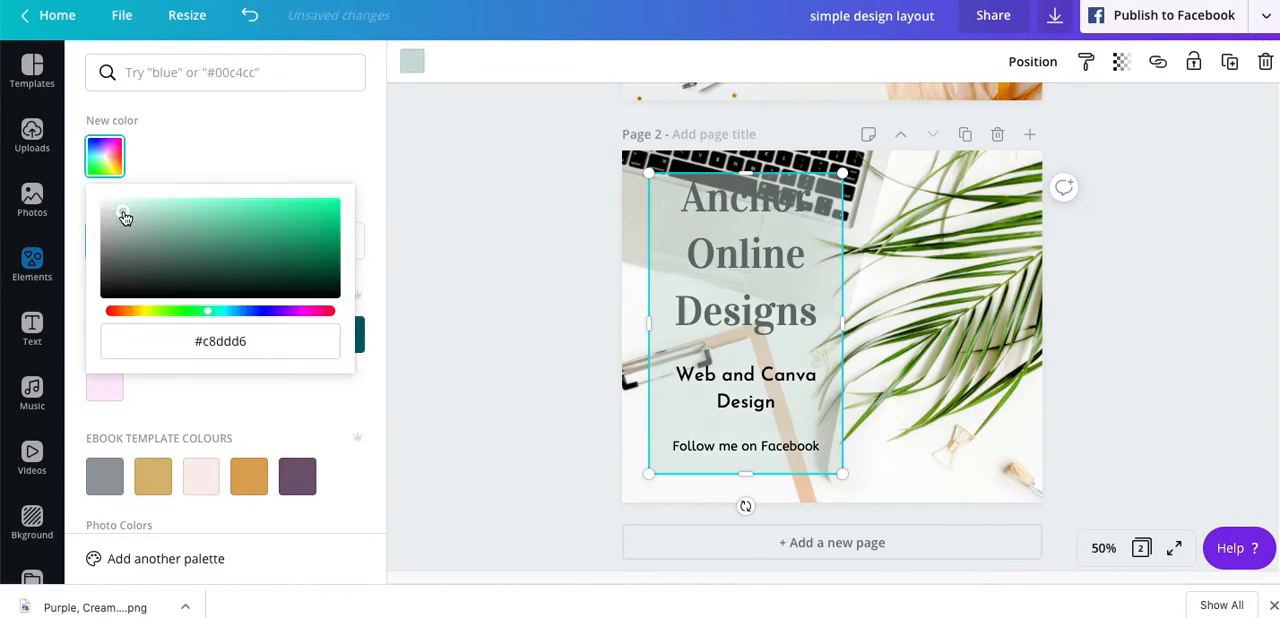
click(497, 257)
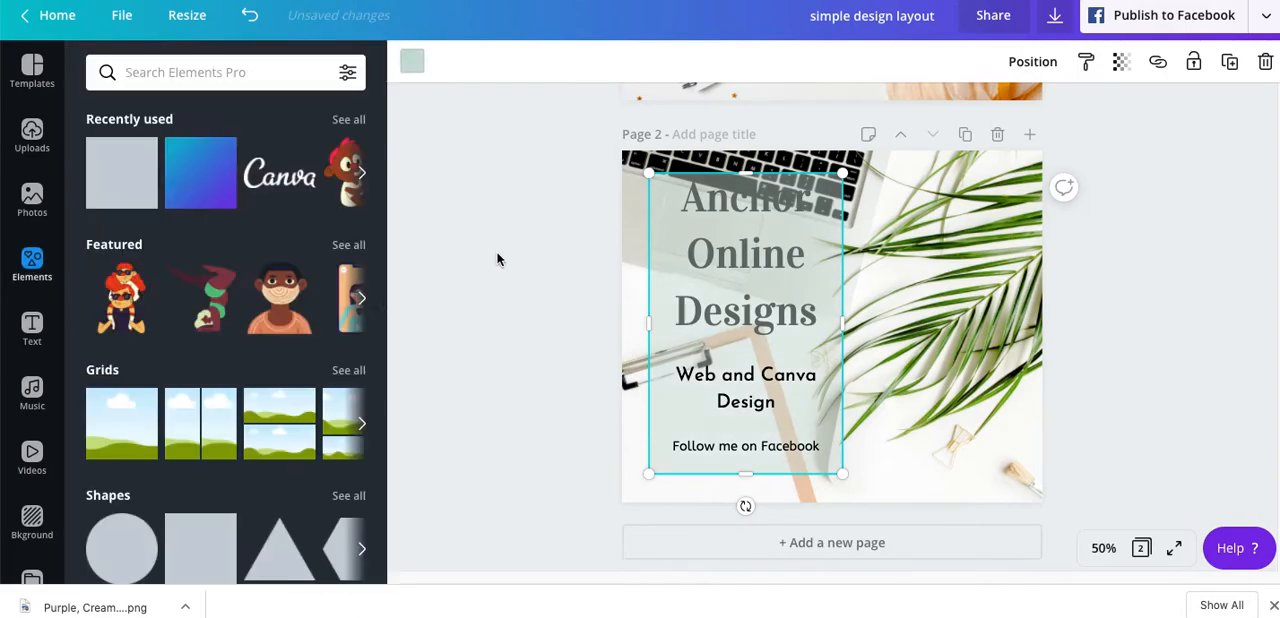
- Send the green rectangle backward so it sits behind the heading
click(1036, 61)
click(983, 118)
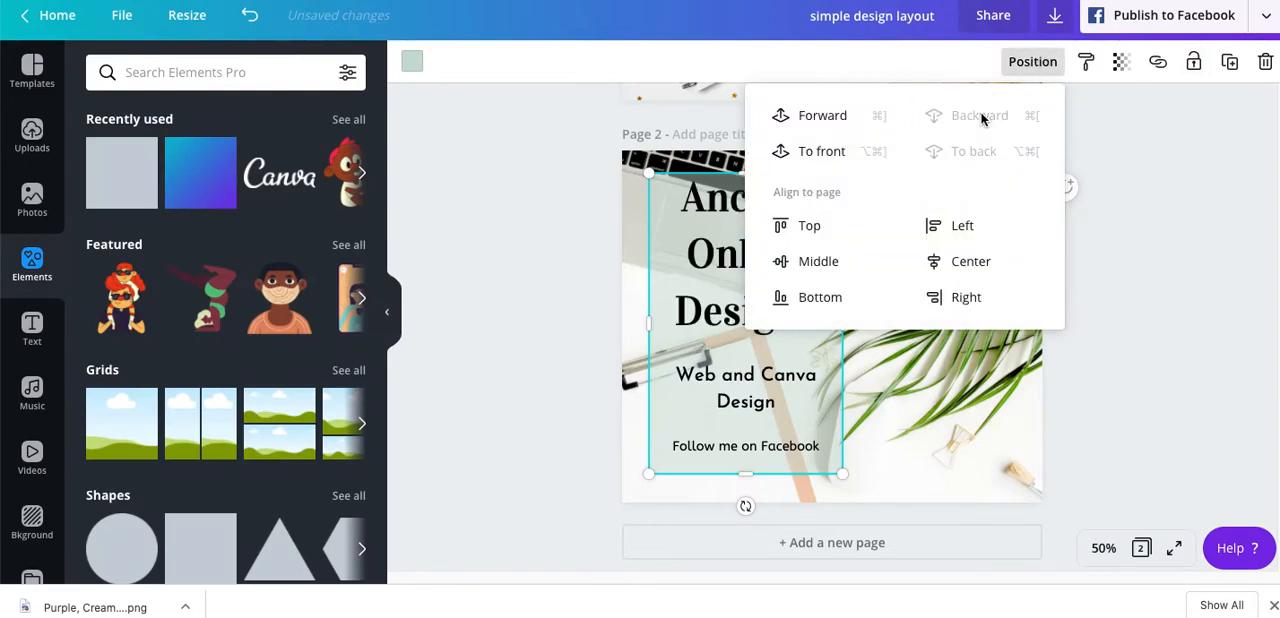
click(525, 242)
- Enlarge the green rectangle slightly at its upper-left and lower-right corners to leave more margin around the text
click(661, 218)
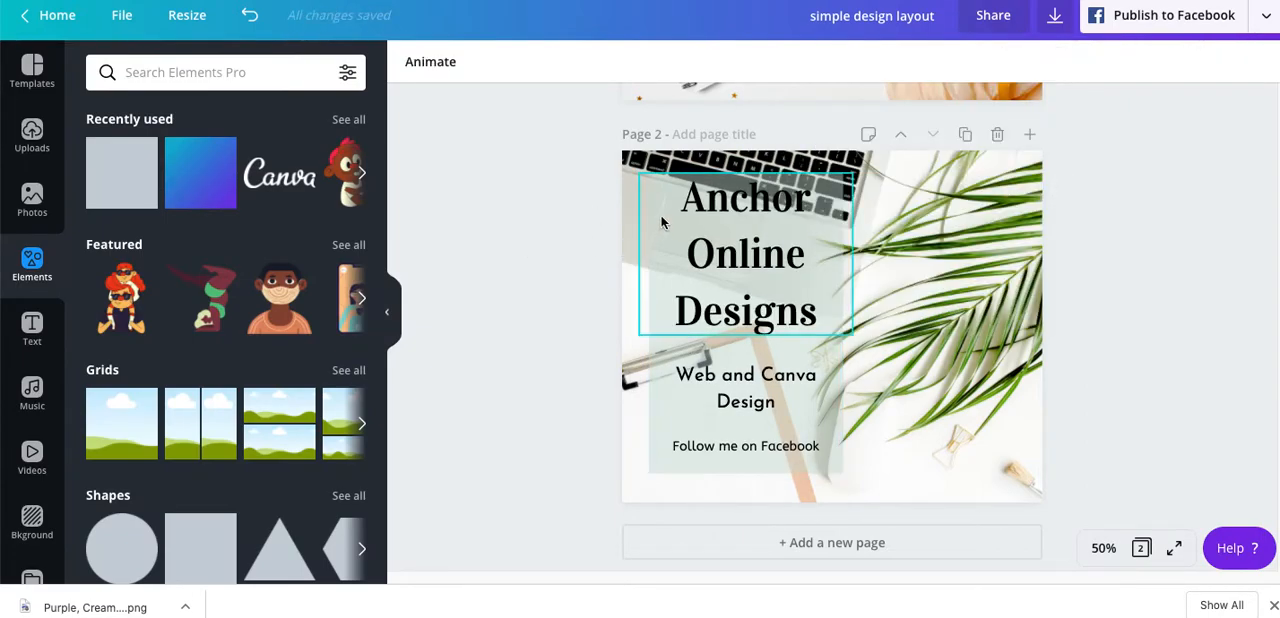
click(655, 433)
drag(648, 170, 638, 163)
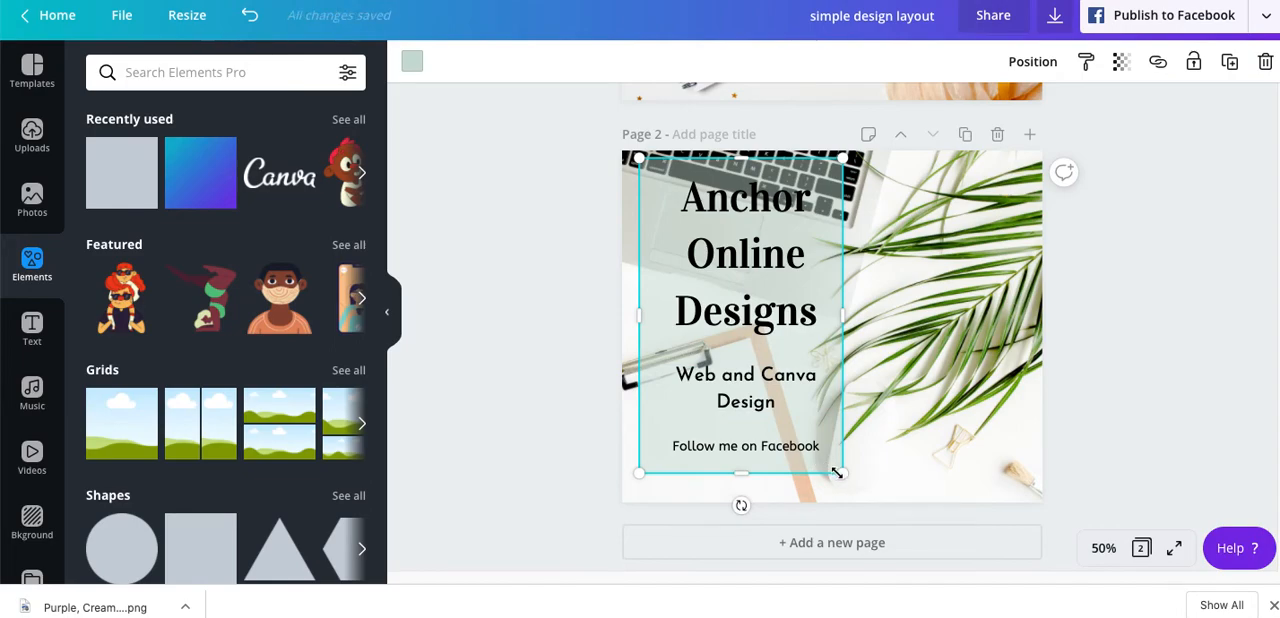
drag(838, 473, 847, 479)
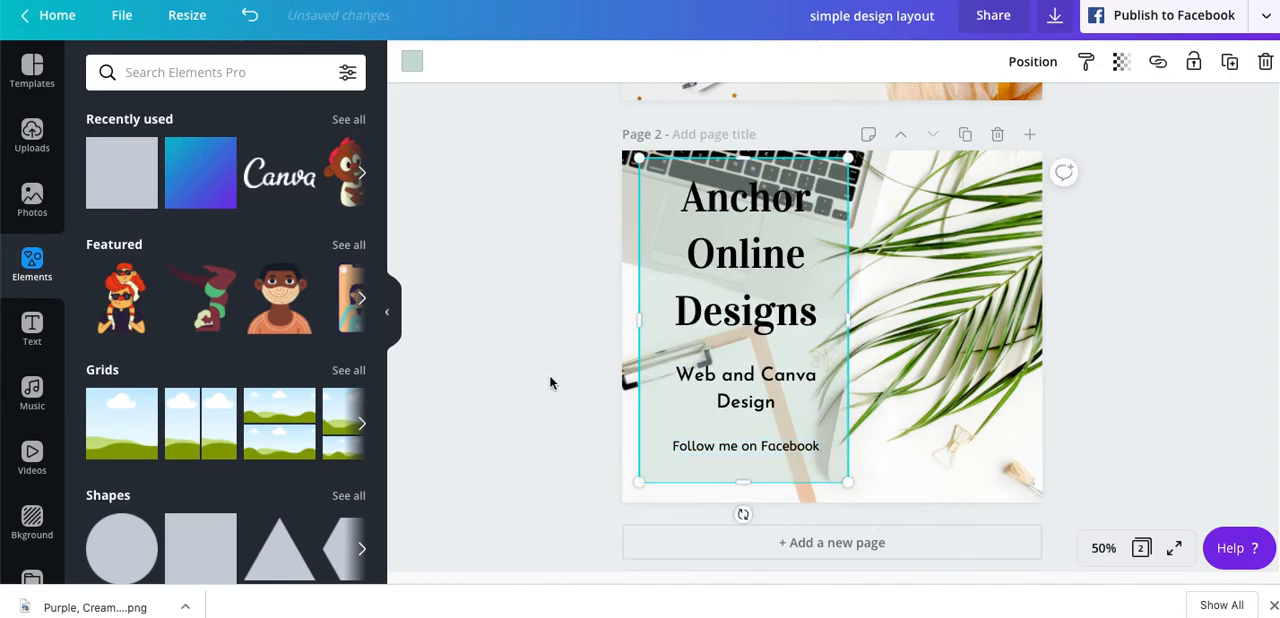
click(547, 383)
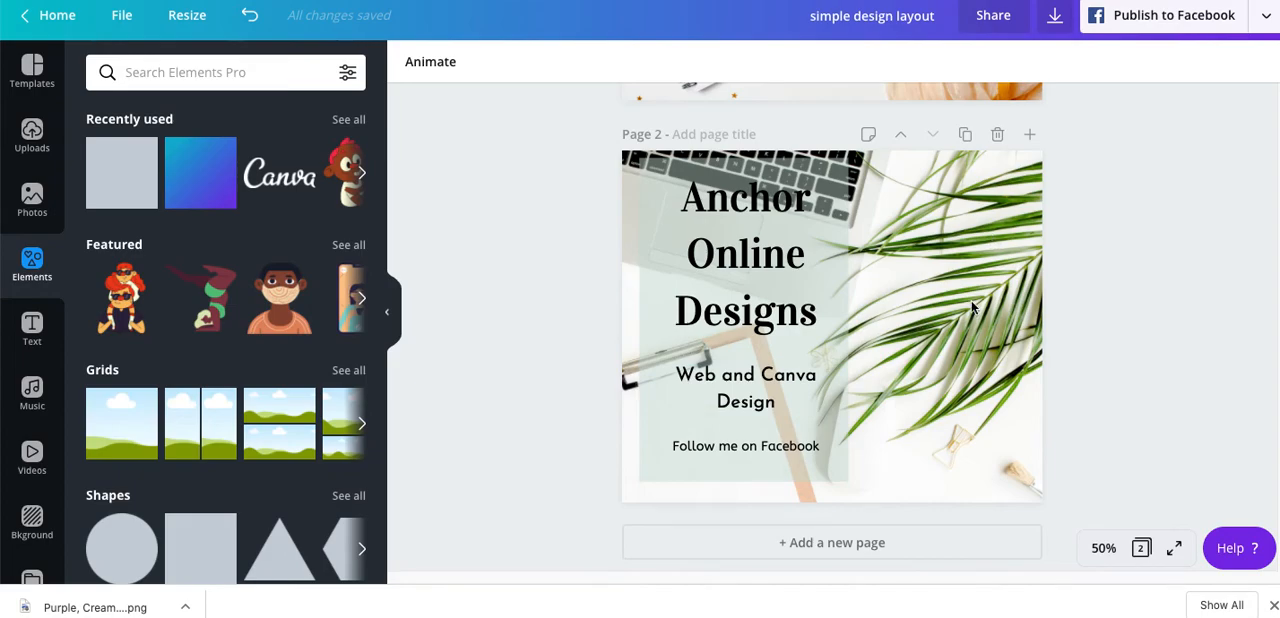
- Compare the layout of page 2 with the page 1 design
scroll(971, 300, up, 3)
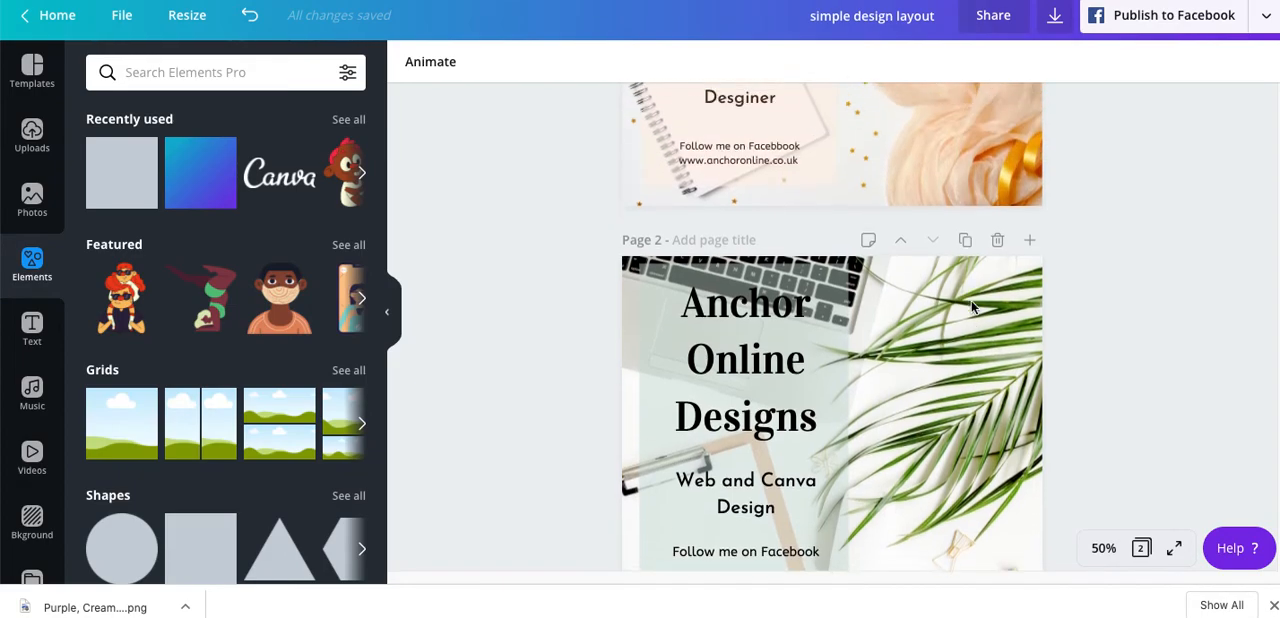
scroll(971, 306, up, 1)
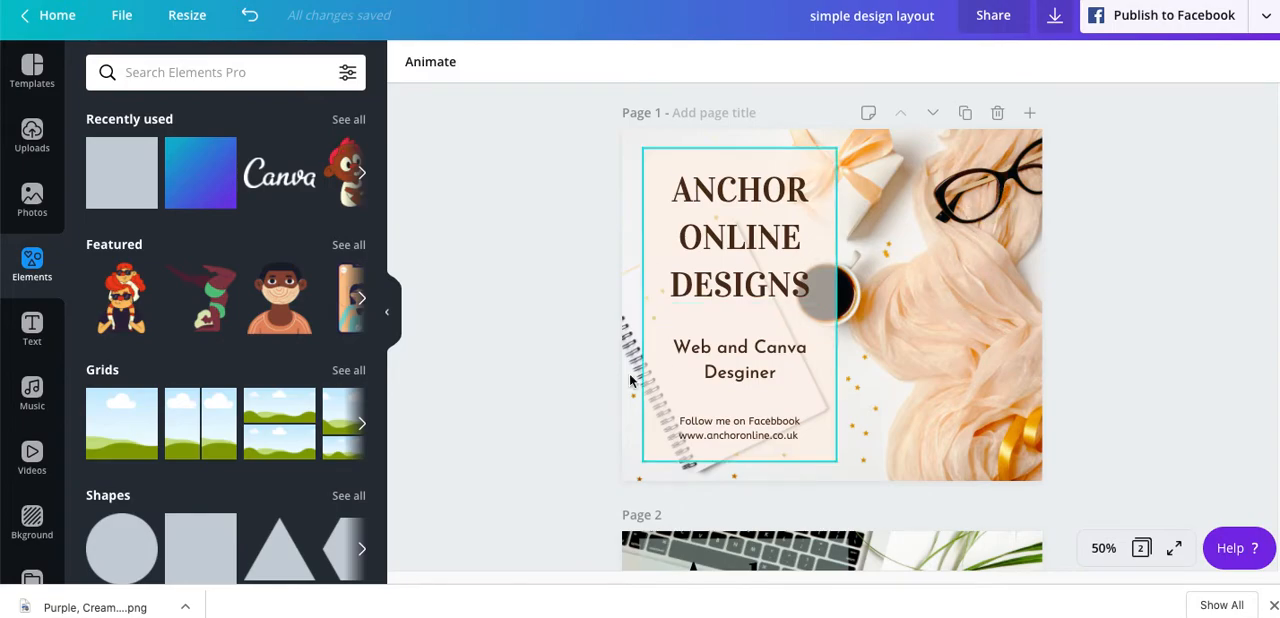
scroll(505, 408, down, 5)
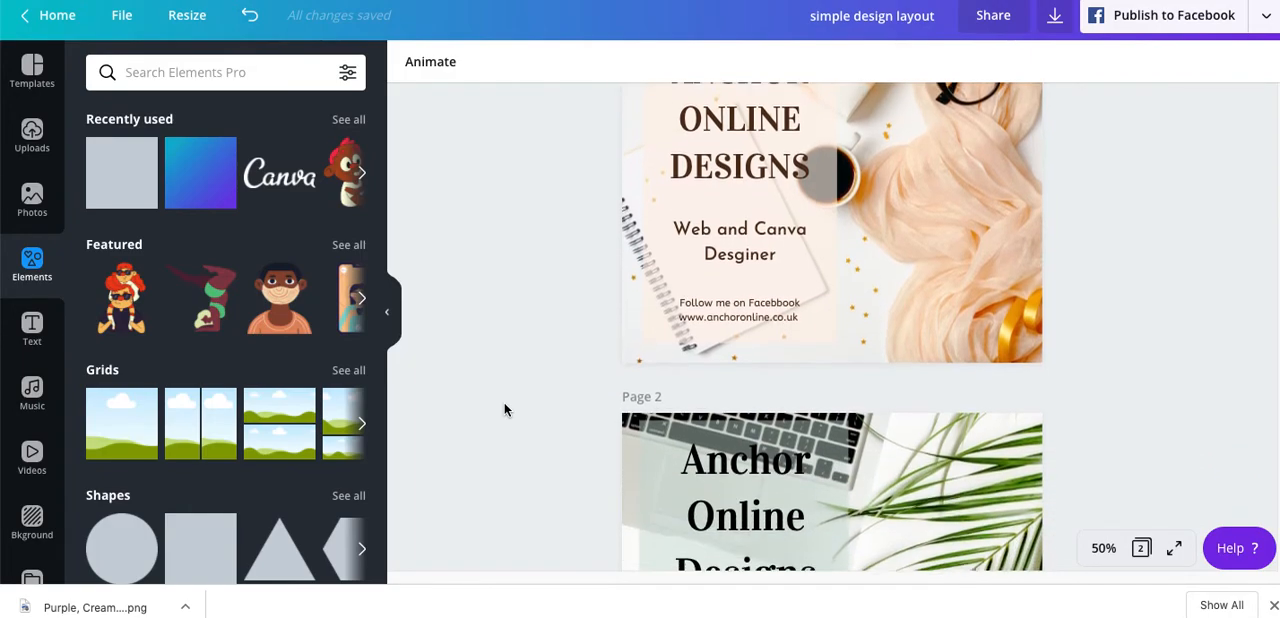
scroll(504, 409, down, 2)
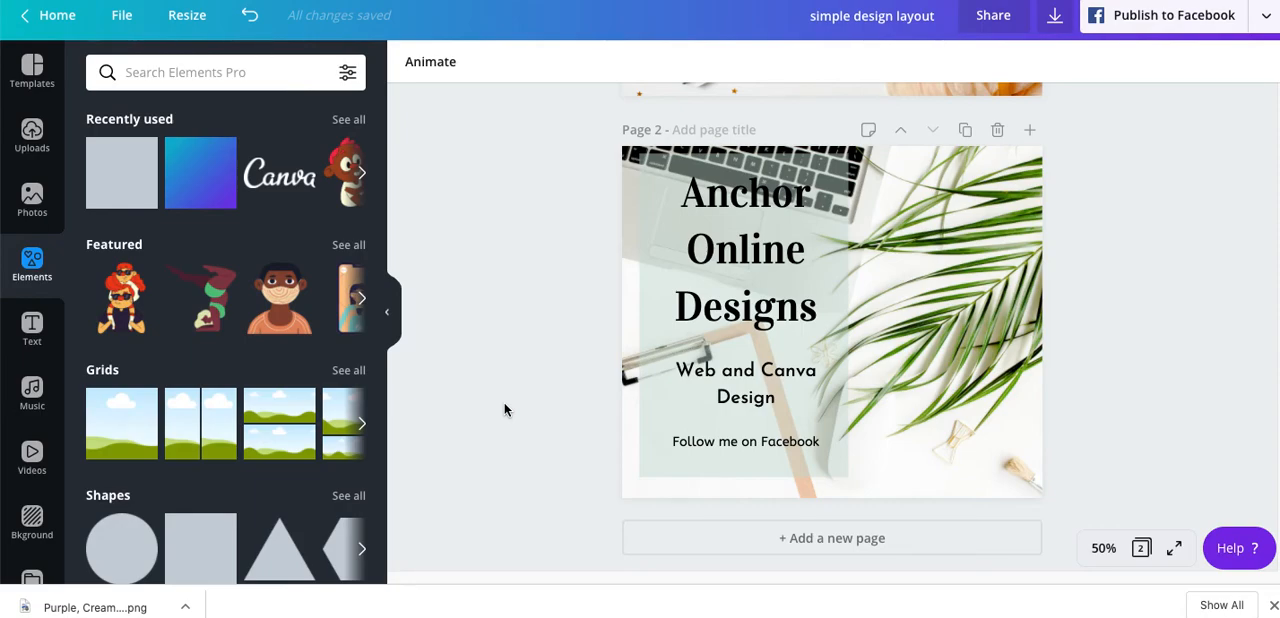
scroll(504, 408, up, 5)
scroll(504, 409, up, 2)
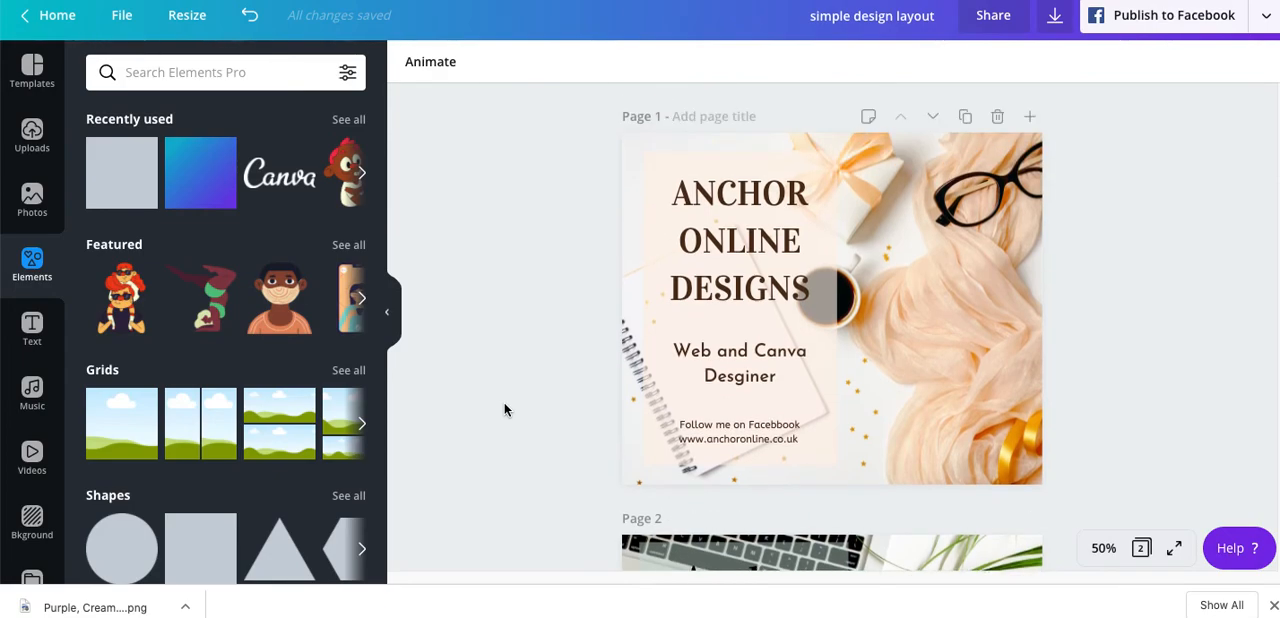